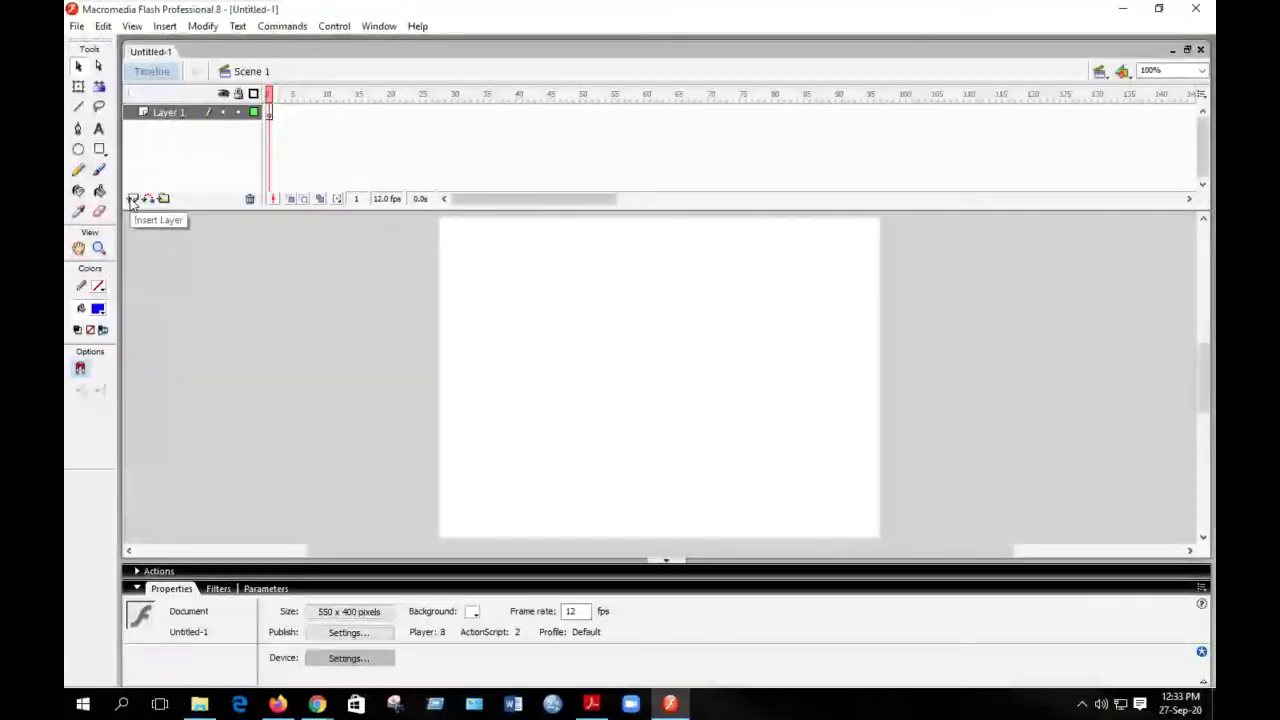
# - Add two new layers and rename the bottom layer 'big'
pyautogui.click(132, 199)
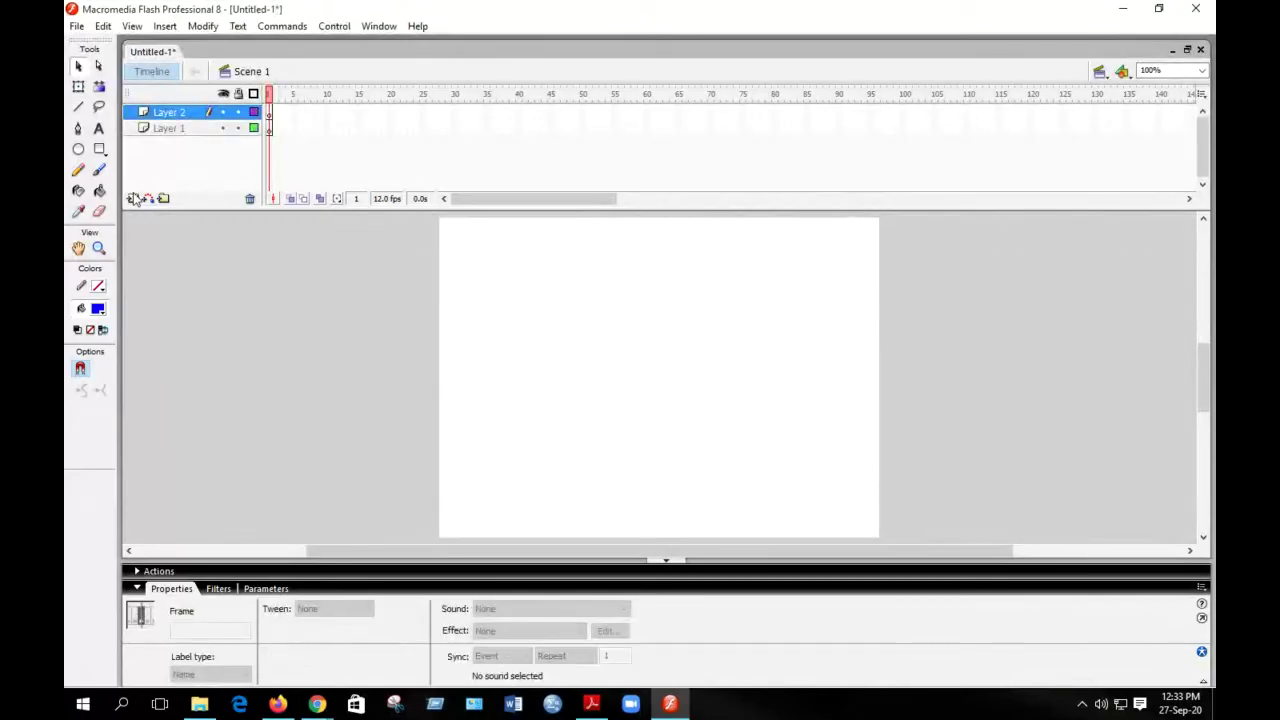
pyautogui.click(133, 199)
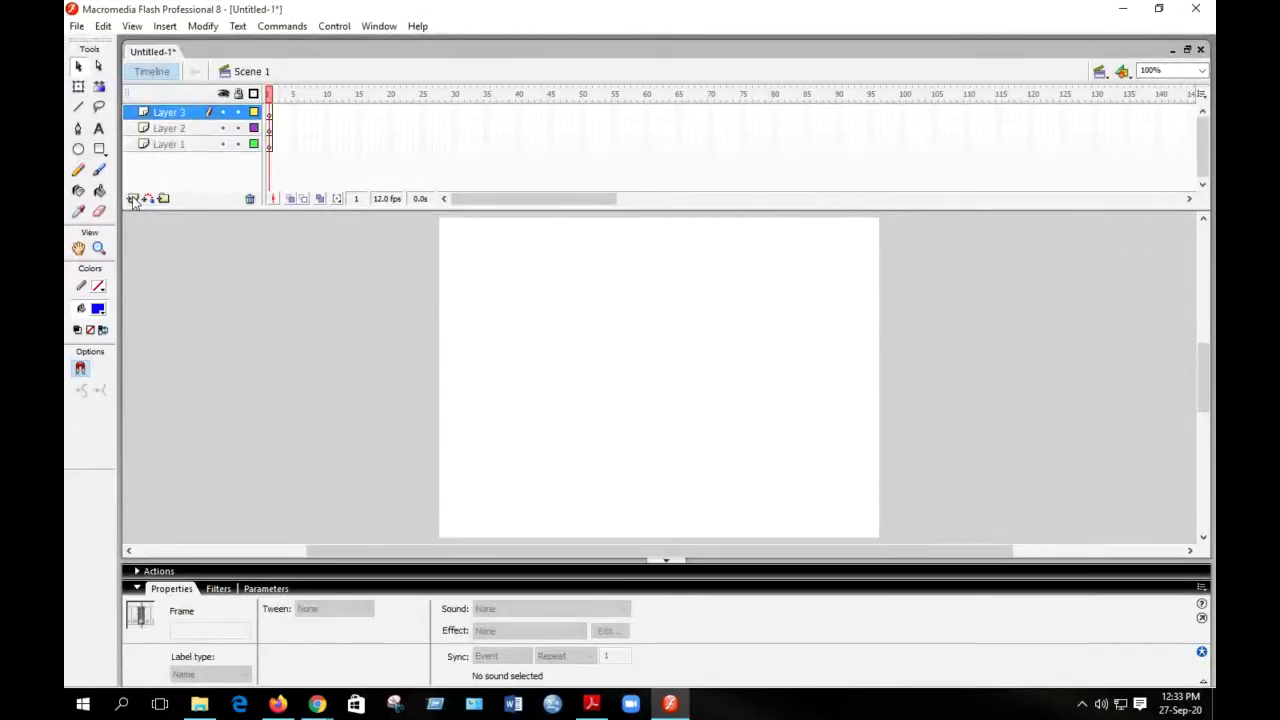
pyautogui.doubleClick(177, 146)
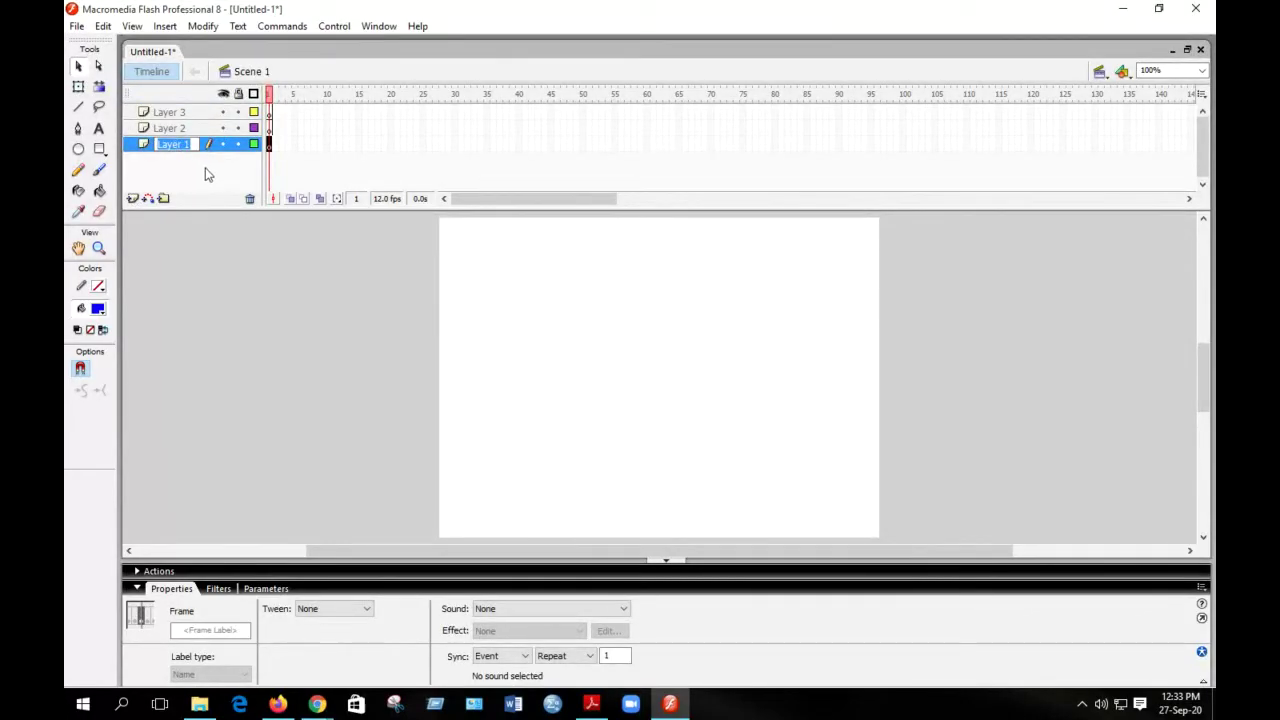
pyautogui.write('big')
pyautogui.press('Return')
# - Rename the middle layer 'small' and the top layer 'shape'
pyautogui.doubleClick(180, 130)
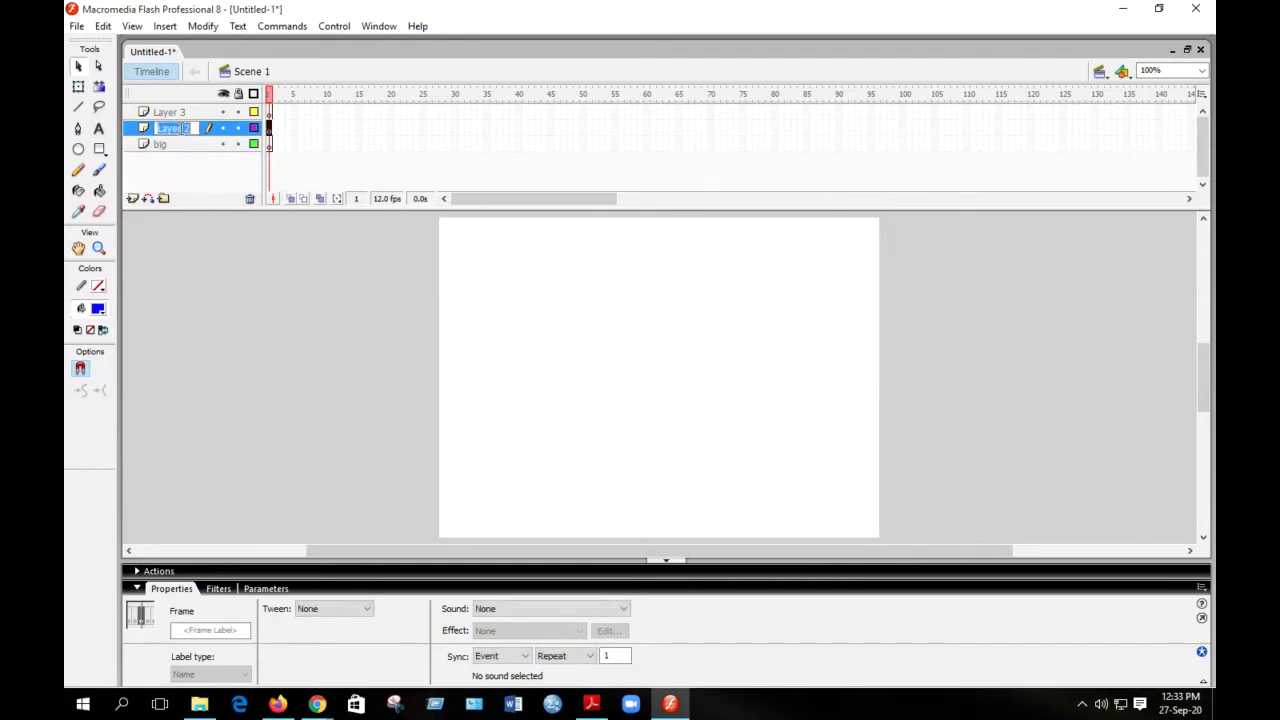
pyautogui.write('small')
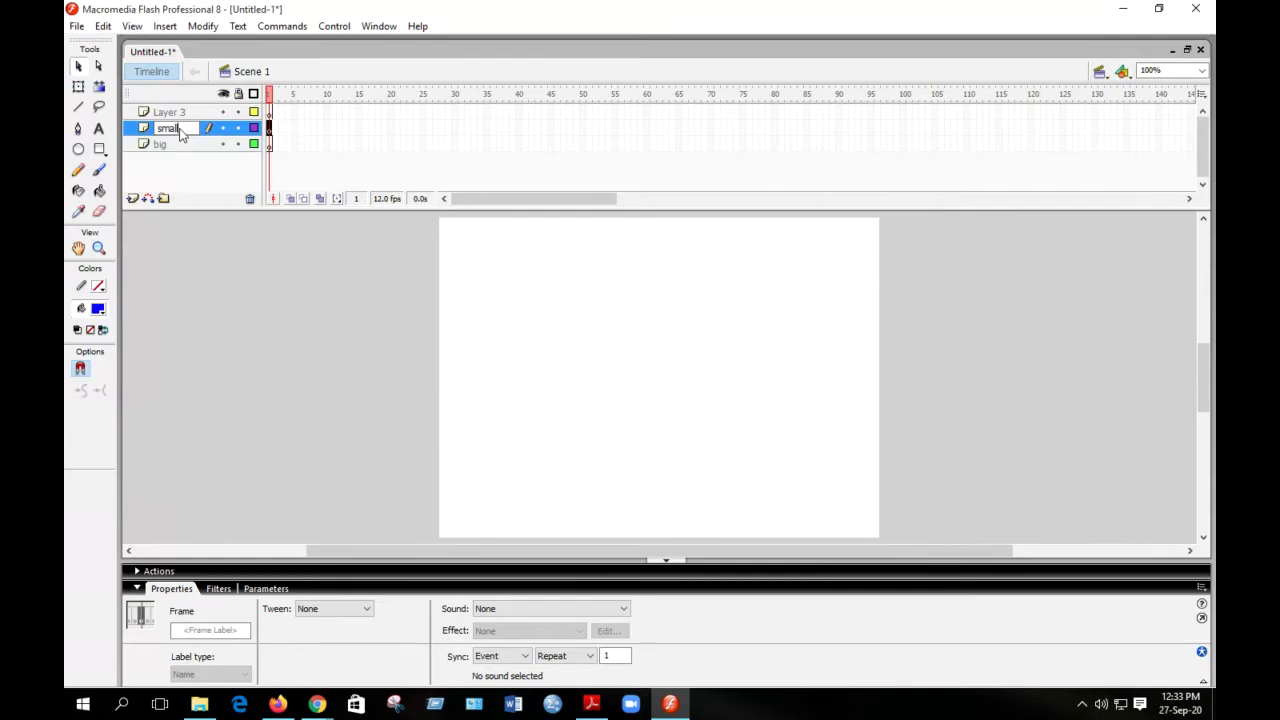
pyautogui.press('Return')
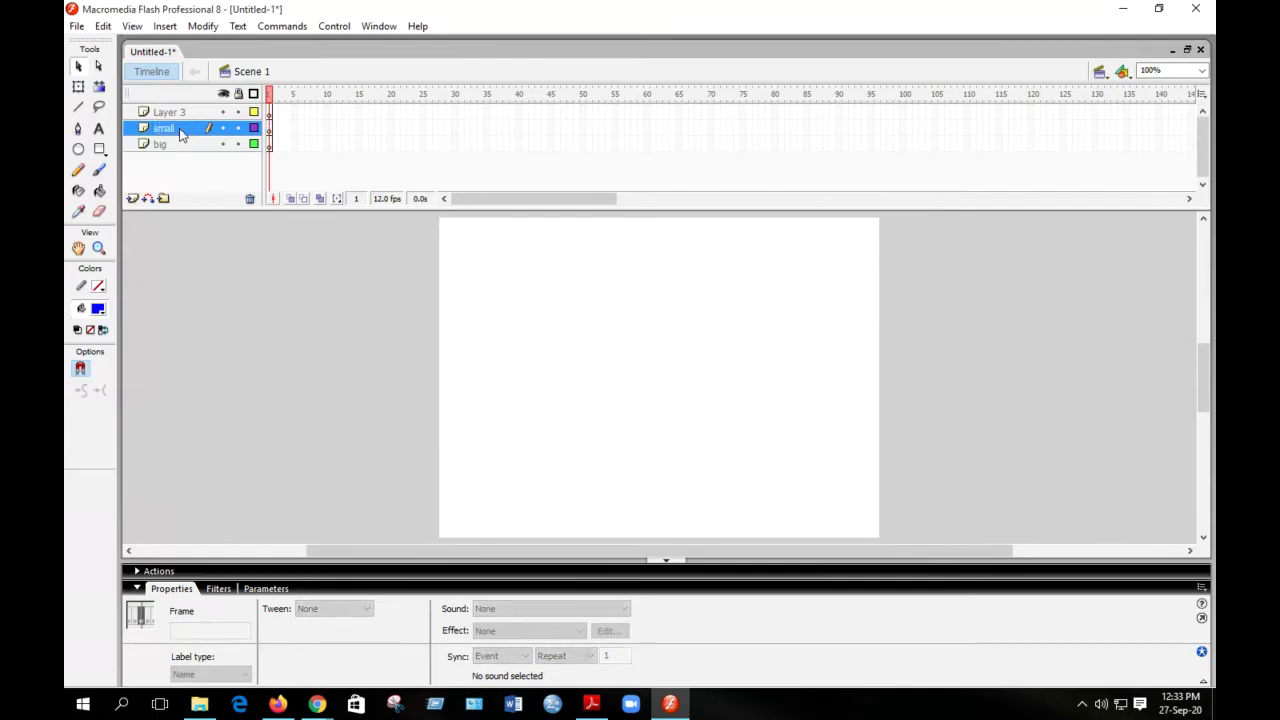
pyautogui.doubleClick(172, 113)
pyautogui.write('shape')
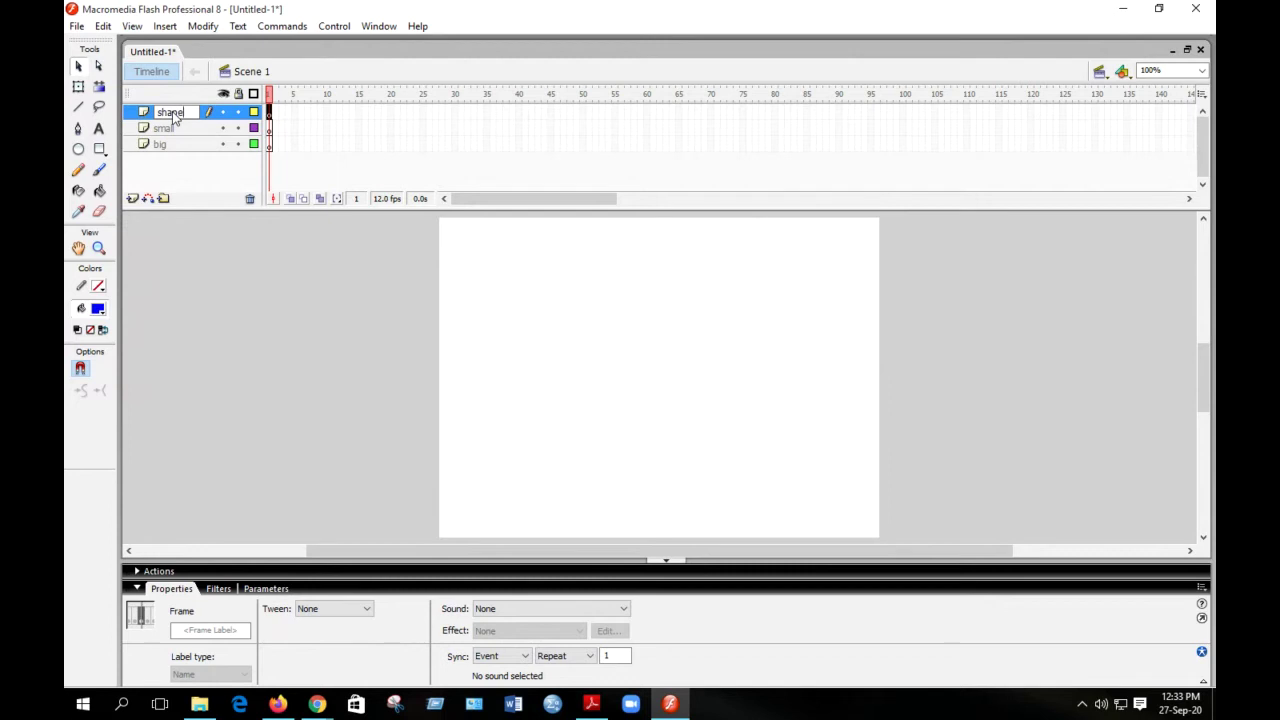
pyautogui.press('Return')
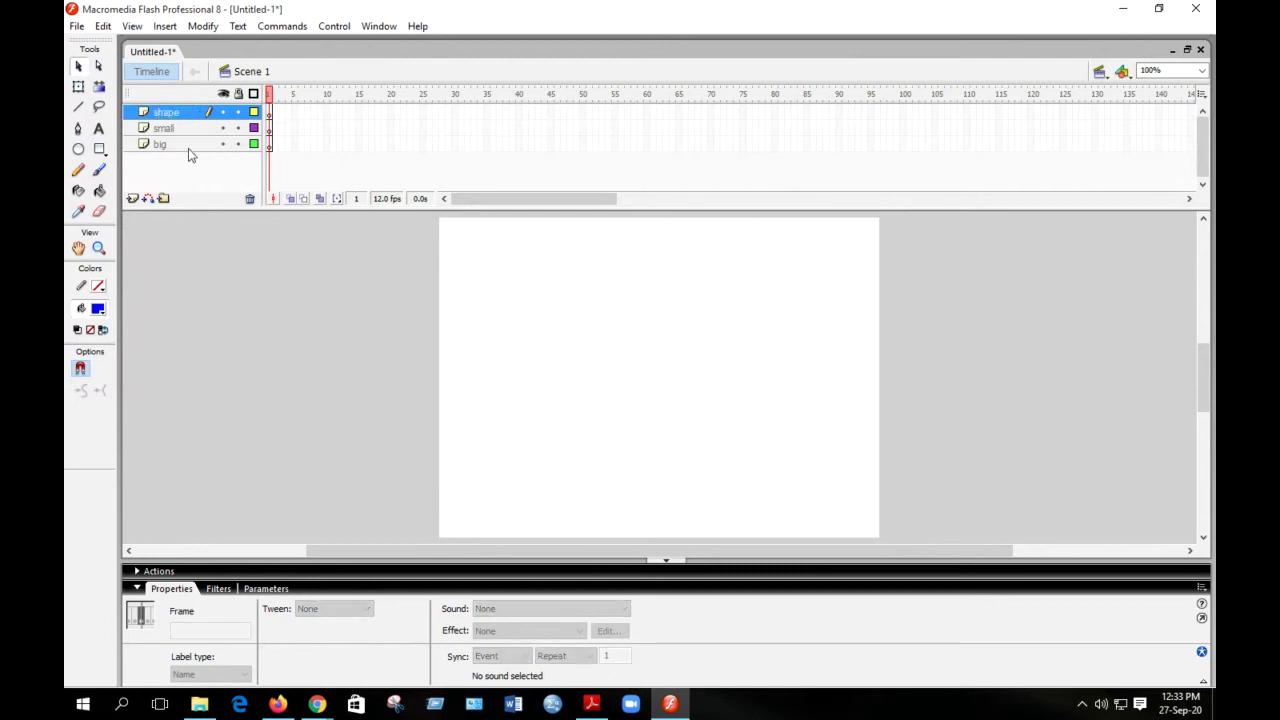
# - Import water-drop.jpg to the stage on frame 1 of the big layer and select it
pyautogui.click(269, 146)
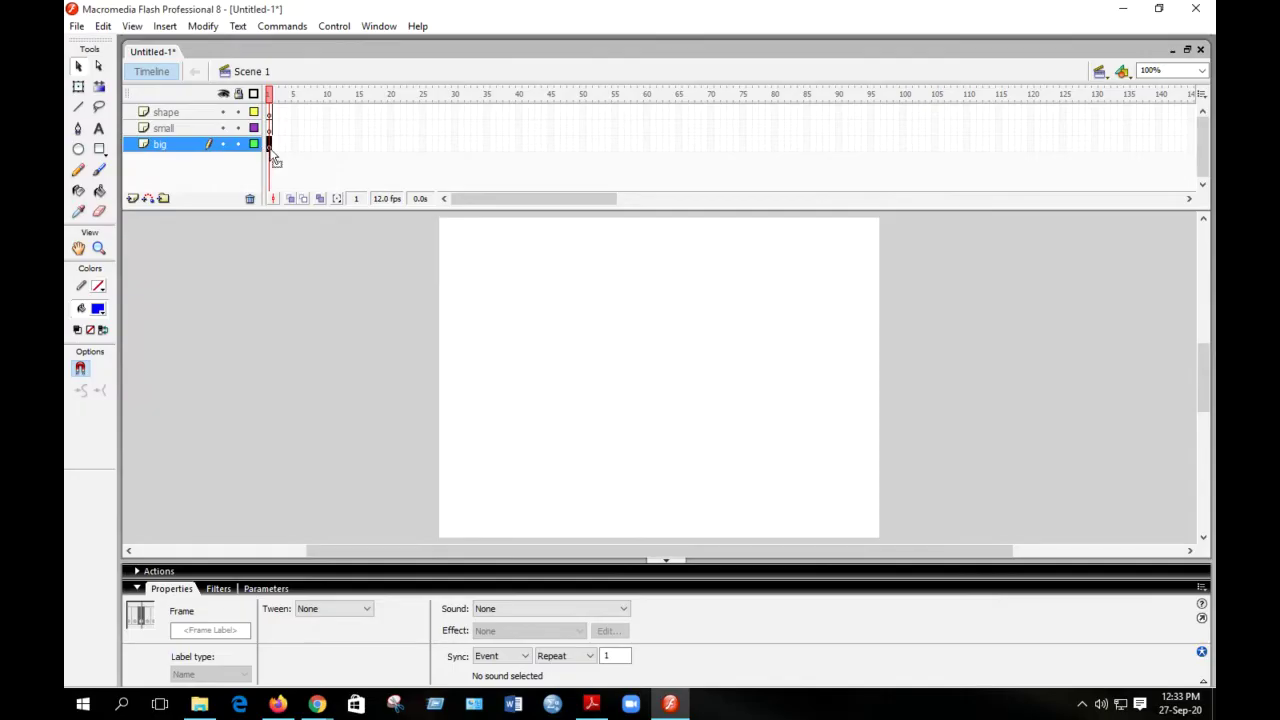
pyautogui.click(77, 26)
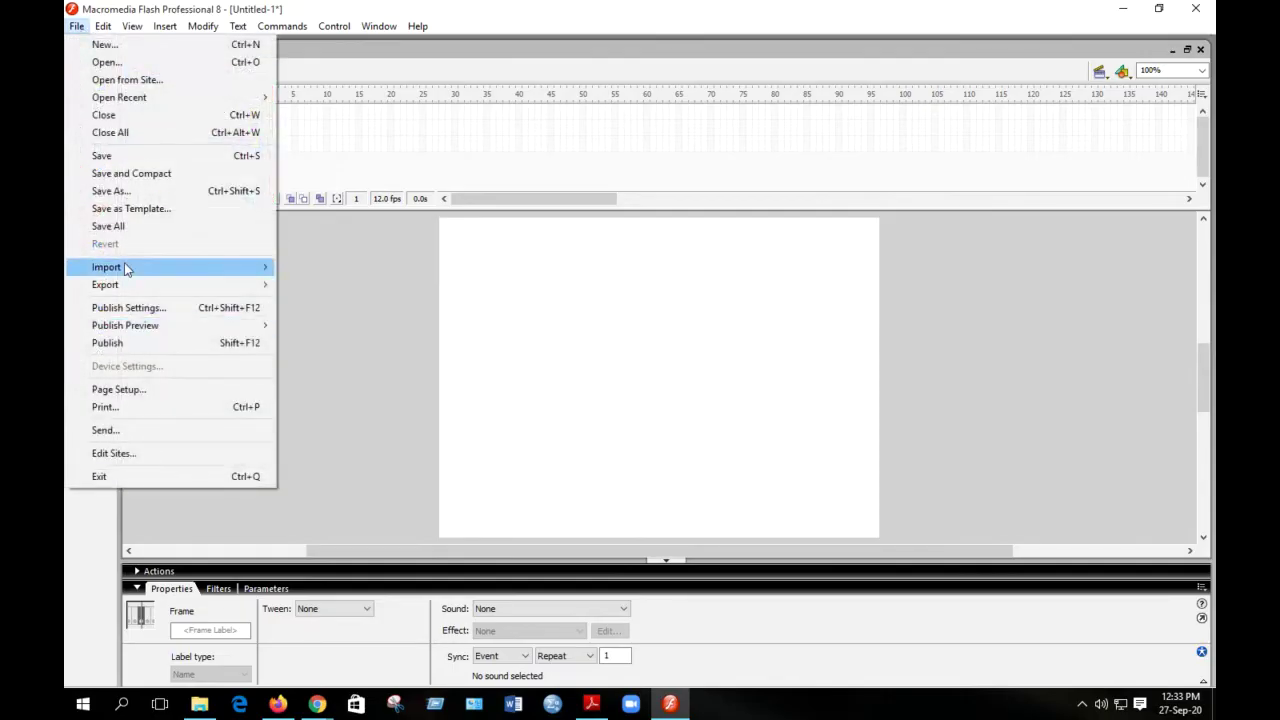
pyautogui.moveTo(106, 267)
pyautogui.click(341, 273)
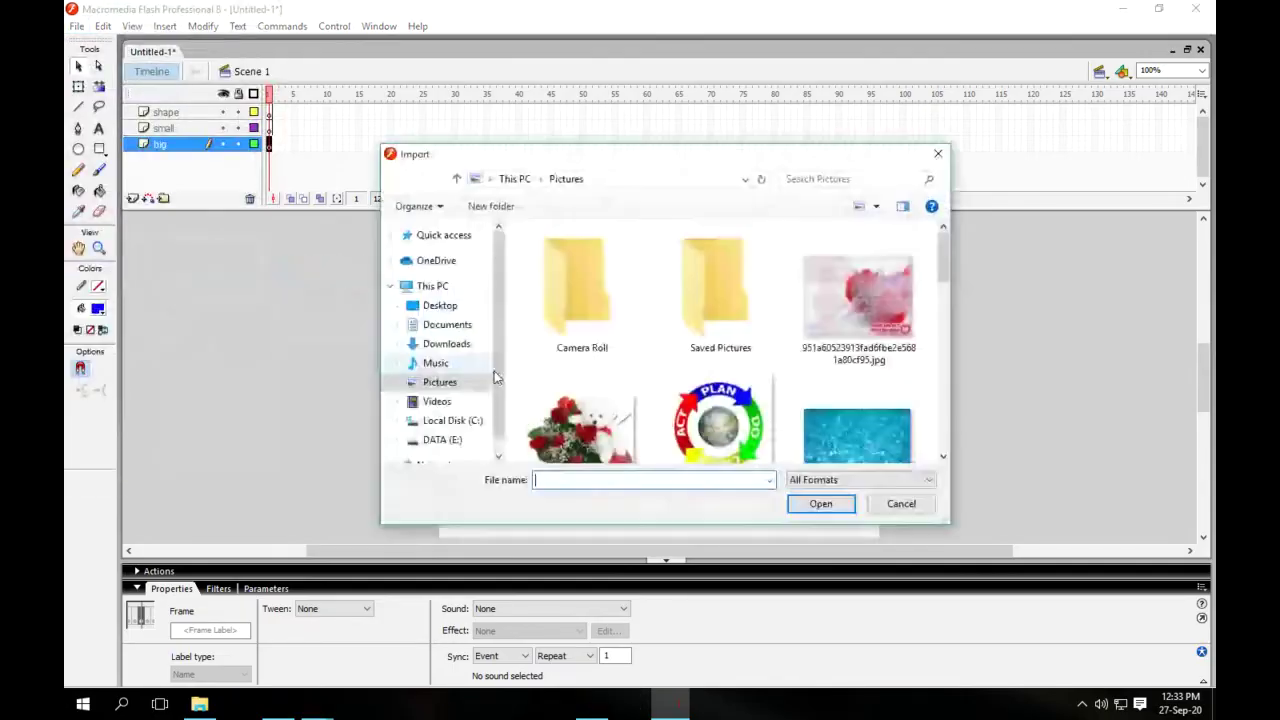
pyautogui.scroll(-3, 779, 394)
pyautogui.scroll(-2, 779, 394)
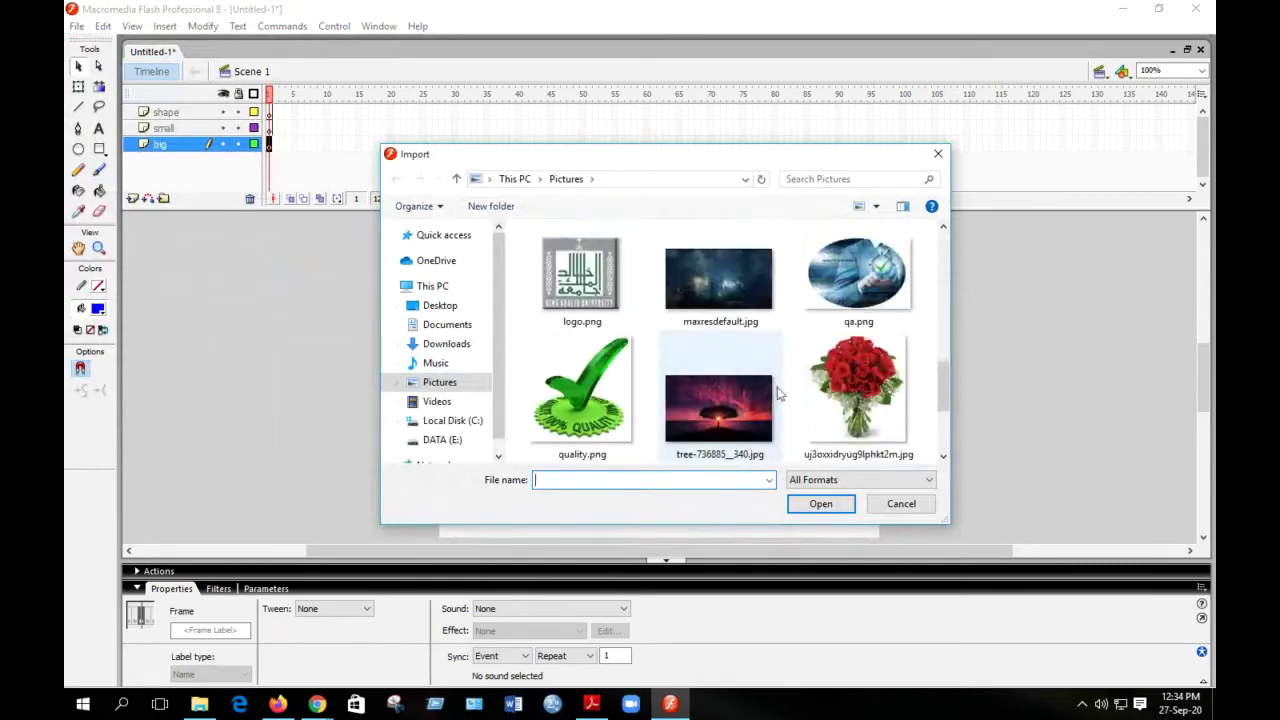
pyautogui.scroll(-1, 779, 394)
pyautogui.click(729, 441)
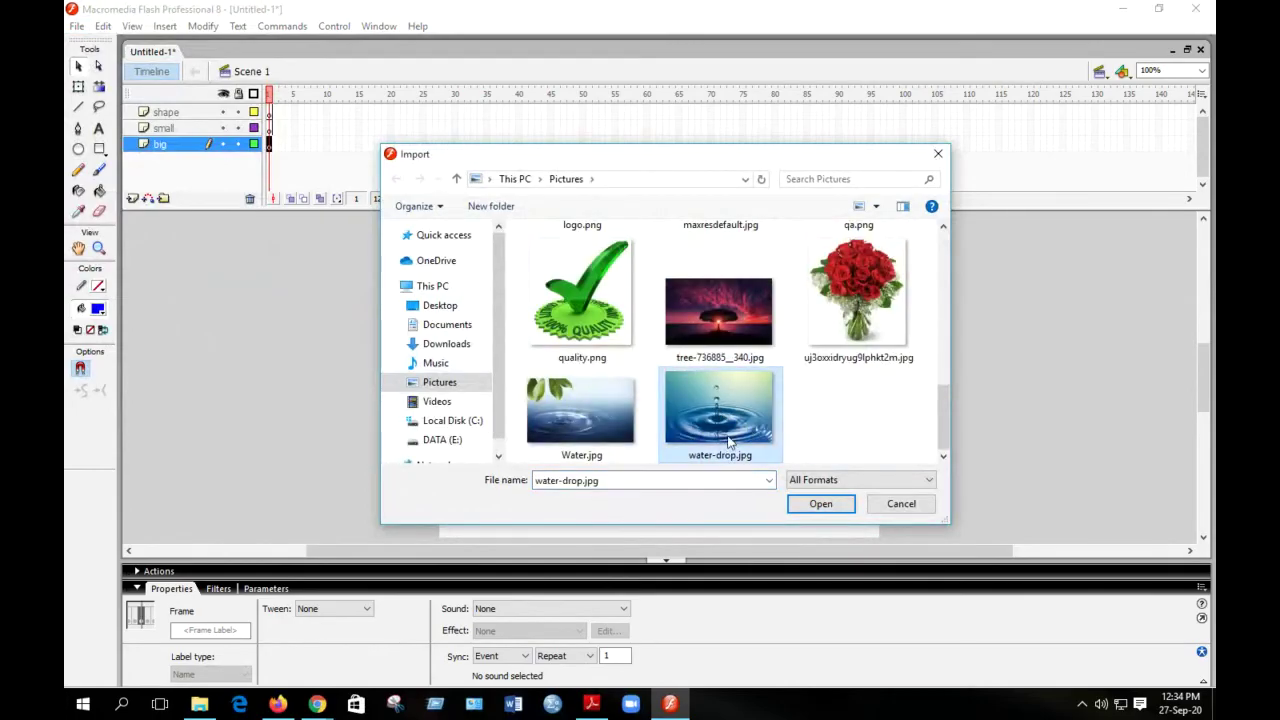
pyautogui.click(820, 504)
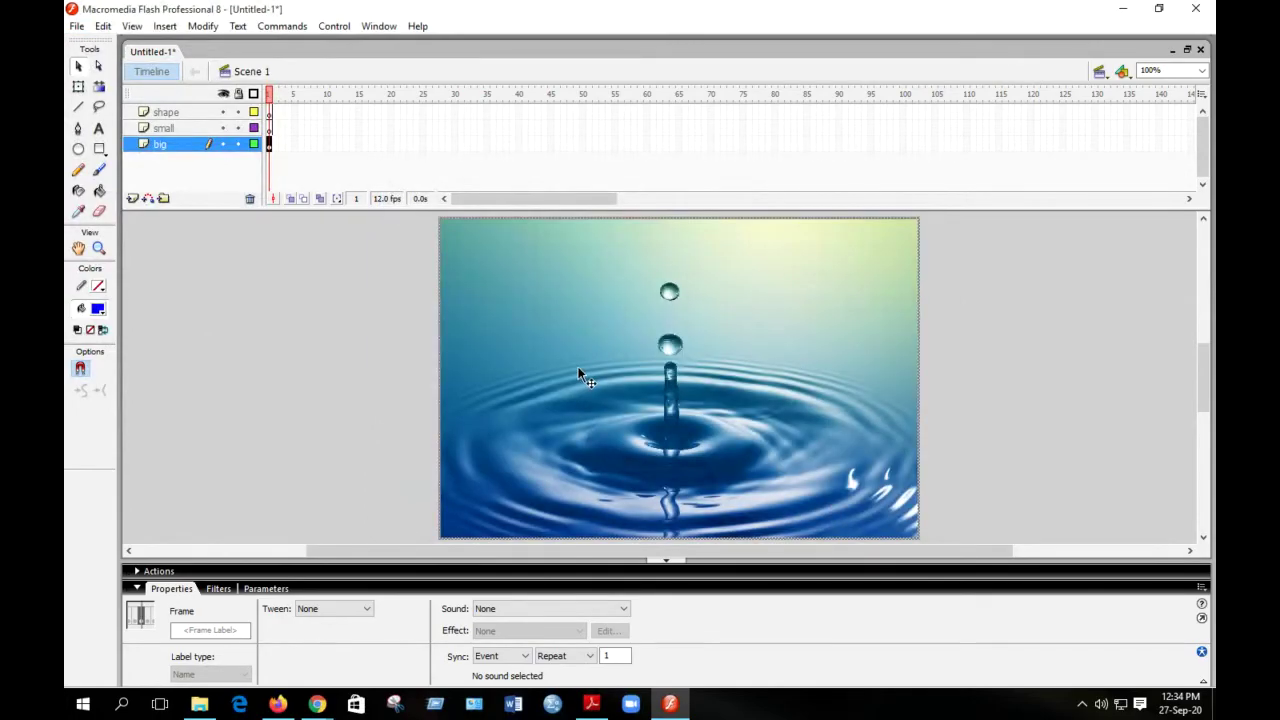
pyautogui.click(674, 372)
pyautogui.click(78, 86)
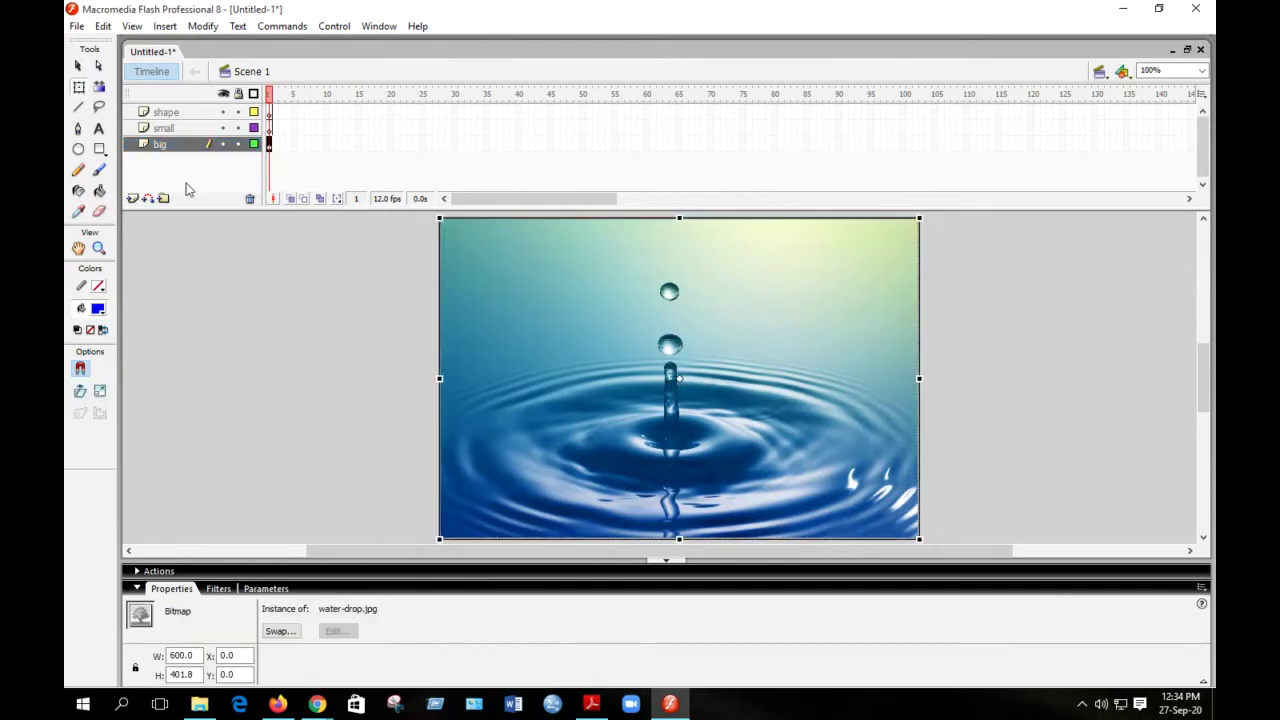
# - Copy the water-drop picture and paste it in place on the small layer
pyautogui.rightClick(711, 306)
pyautogui.click(753, 340)
pyautogui.click(168, 130)
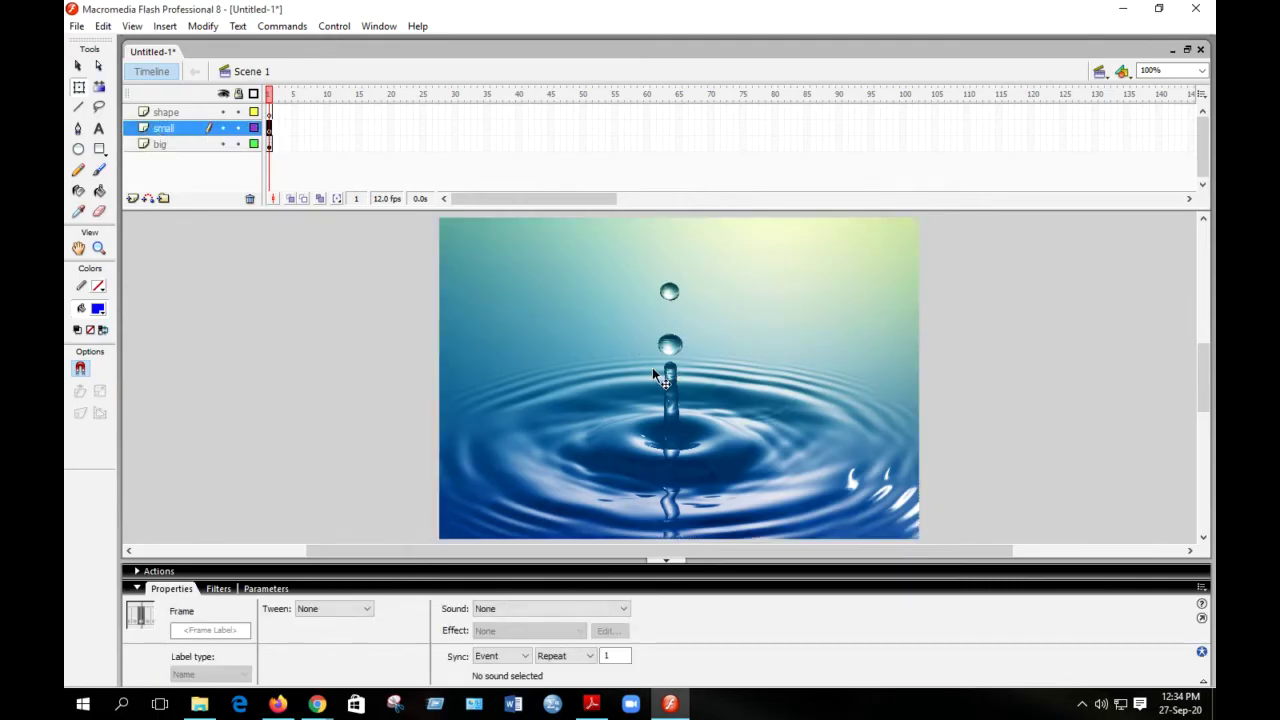
pyautogui.hotkey('ctrl', 'shift', 'v')
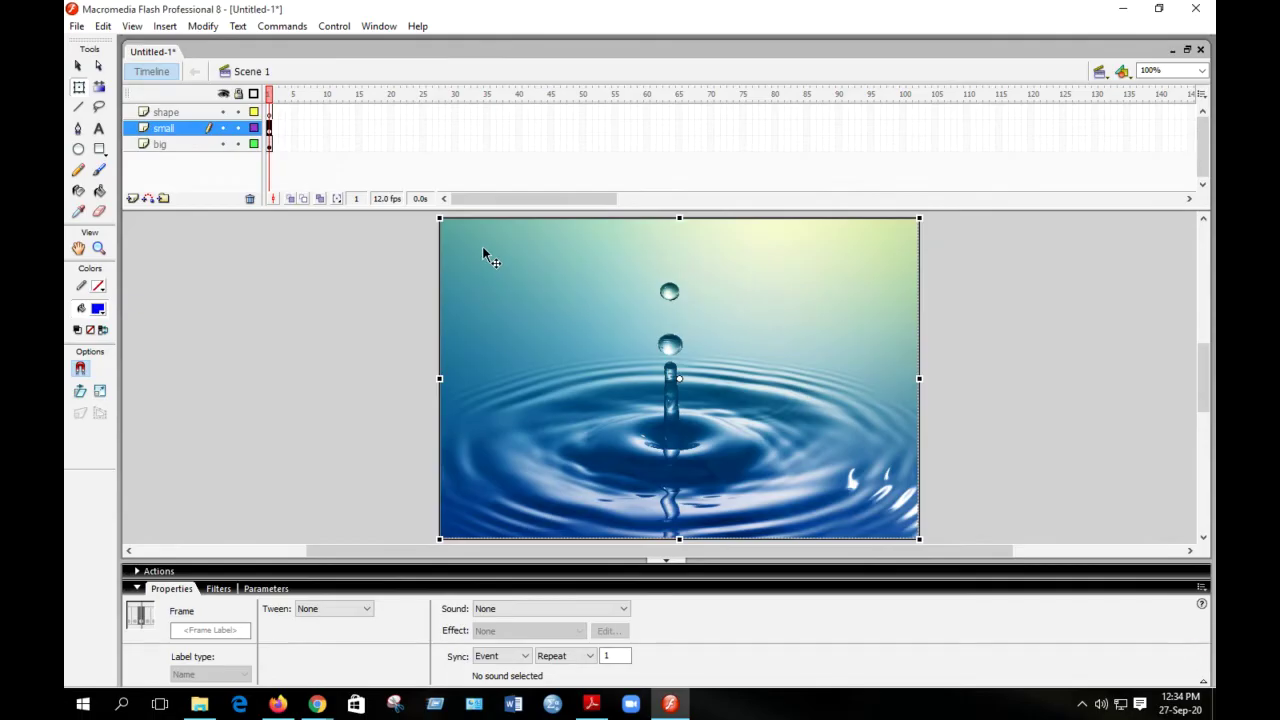
# - Reposition the pasted copy and scale it down to about 494 by 340
pyautogui.moveTo(482, 246); pyautogui.dragTo(506, 263)
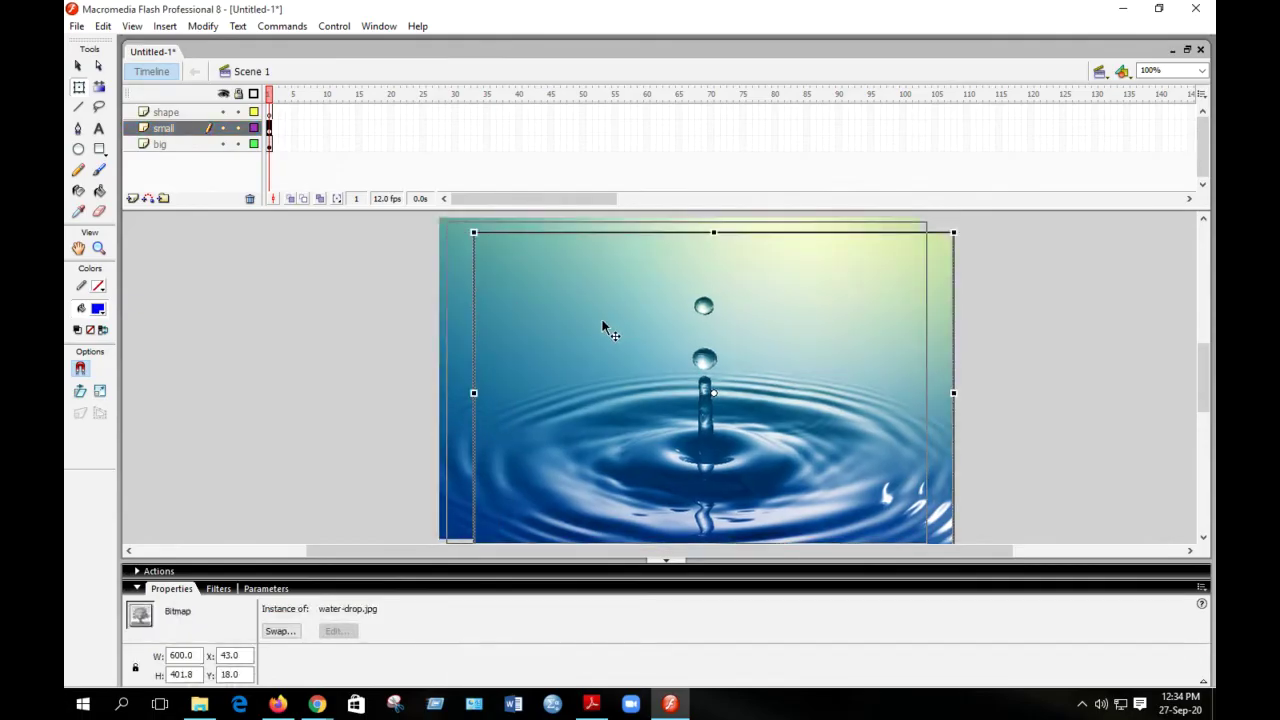
pyautogui.moveTo(601, 317); pyautogui.dragTo(567, 304)
pyautogui.moveTo(447, 224); pyautogui.dragTo(491, 253)
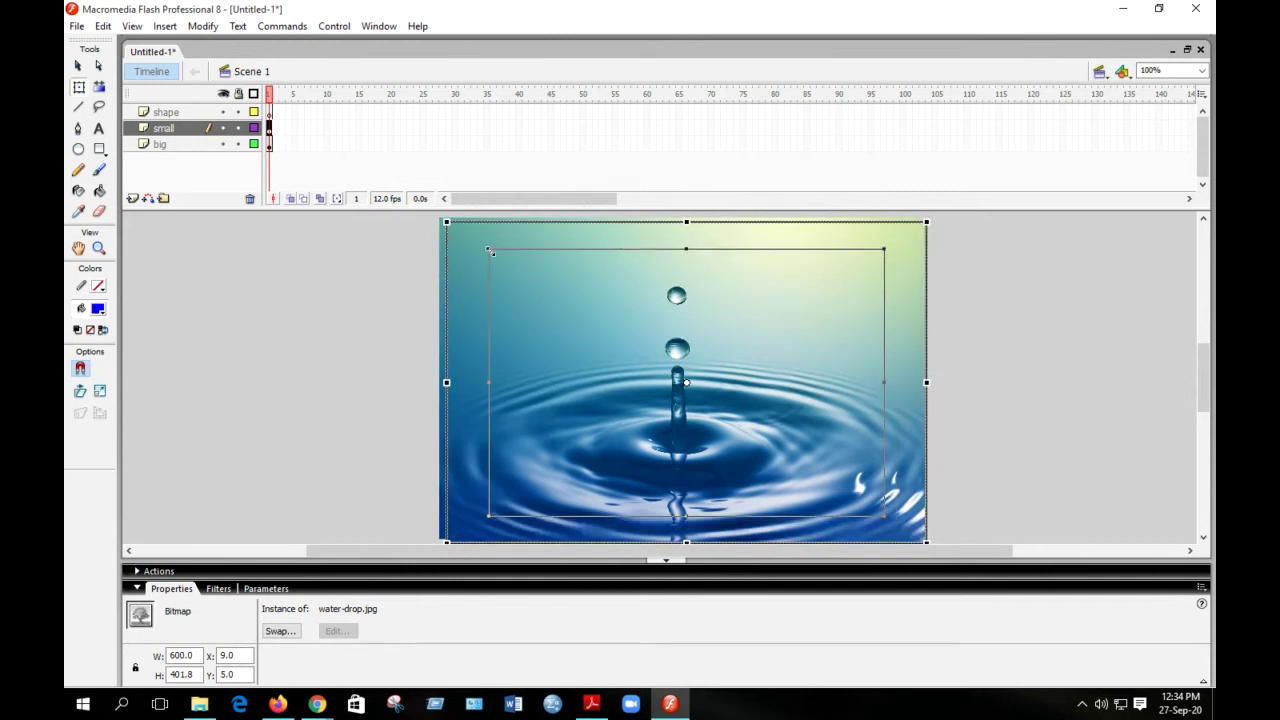
pyautogui.moveTo(491, 253); pyautogui.dragTo(490, 250)
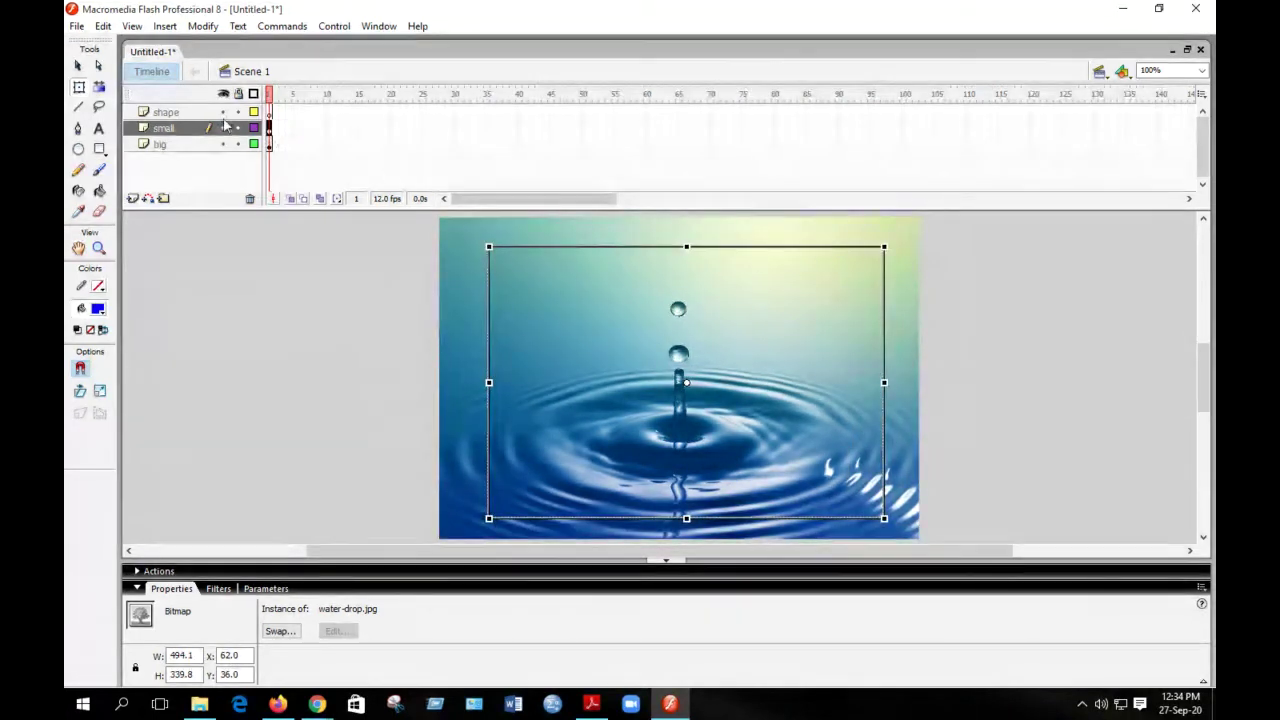
# - Draw an 88 by 66 blue oval on the shape layer over the drop's splash point
pyautogui.click(167, 114)
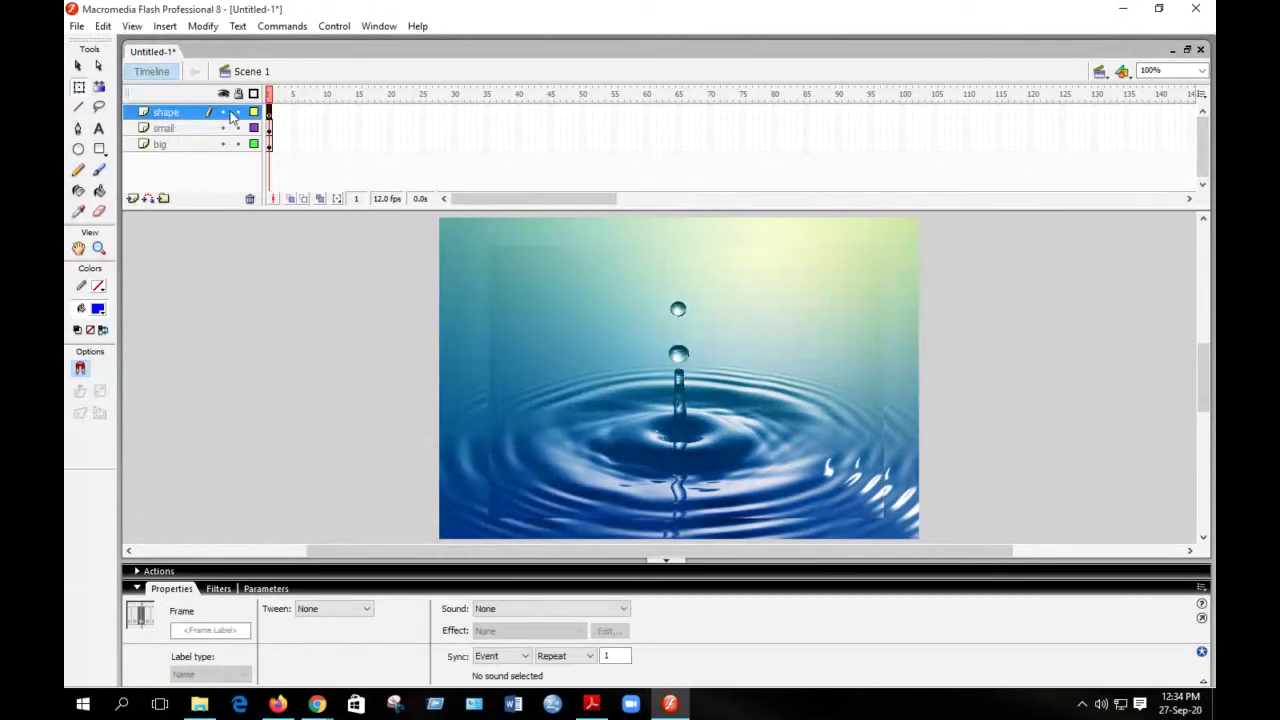
pyautogui.click(78, 149)
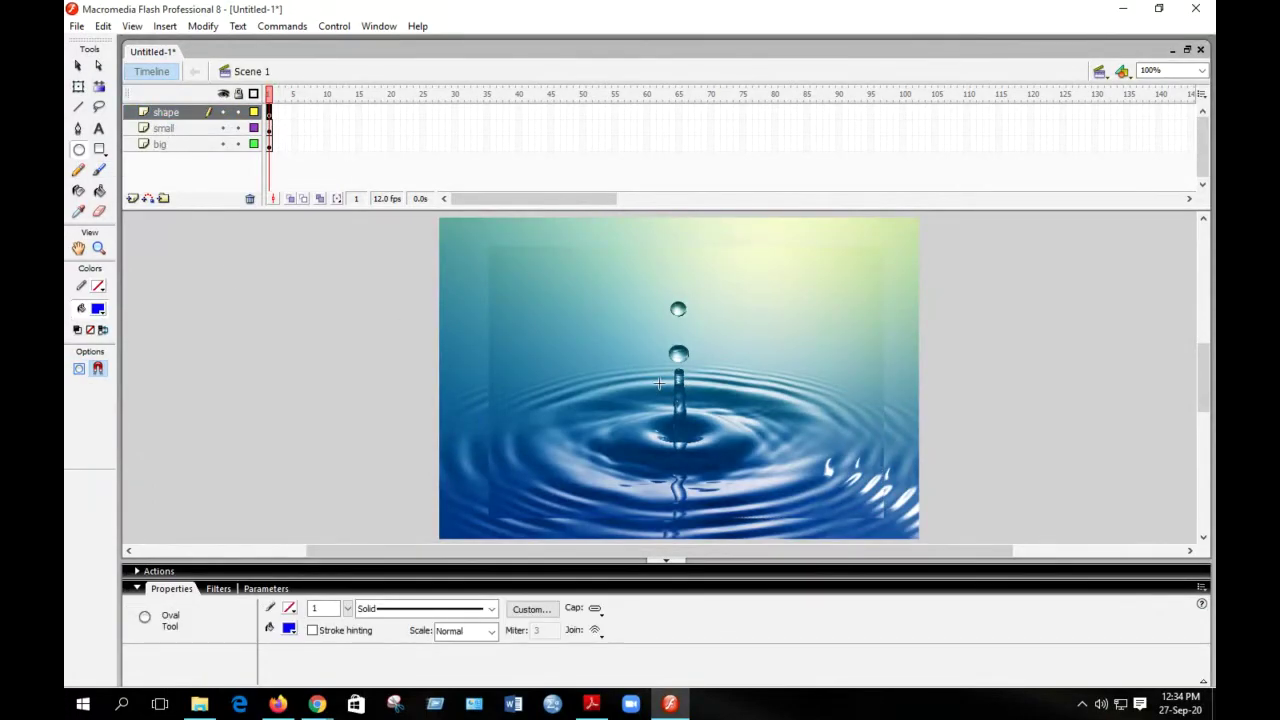
pyautogui.moveTo(651, 363); pyautogui.dragTo(721, 416)
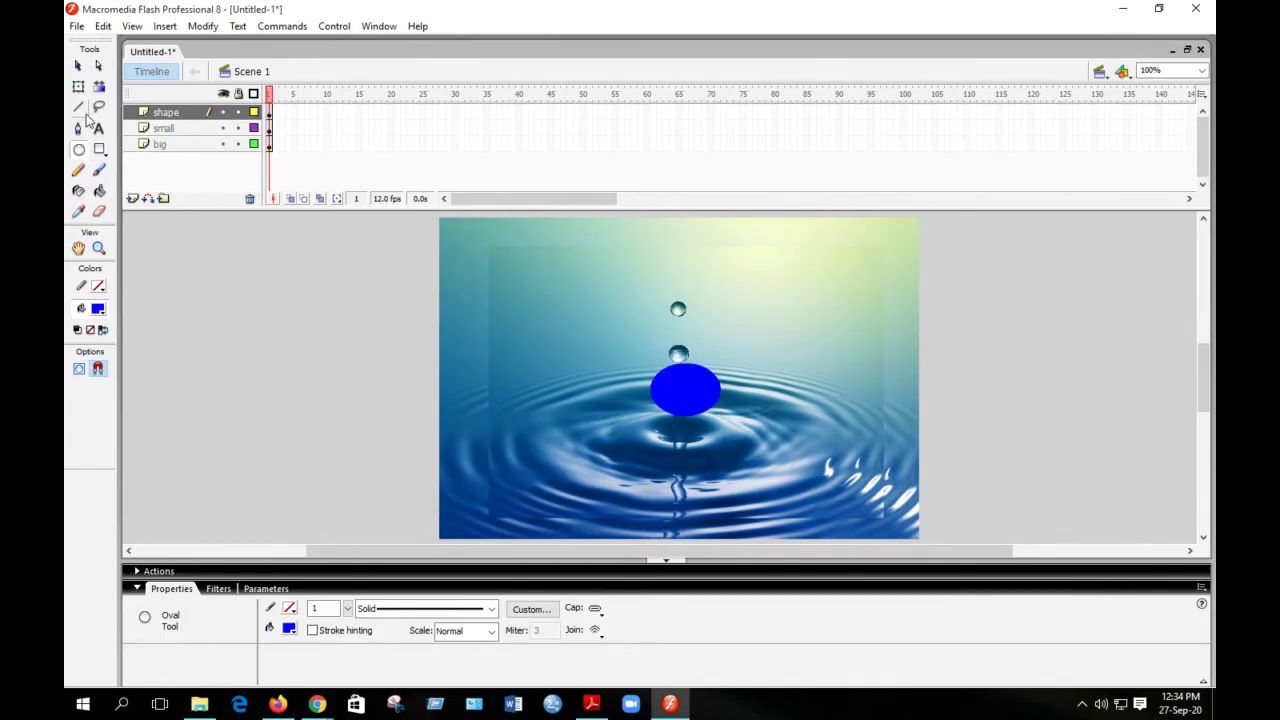
pyautogui.click(78, 87)
pyautogui.click(684, 394)
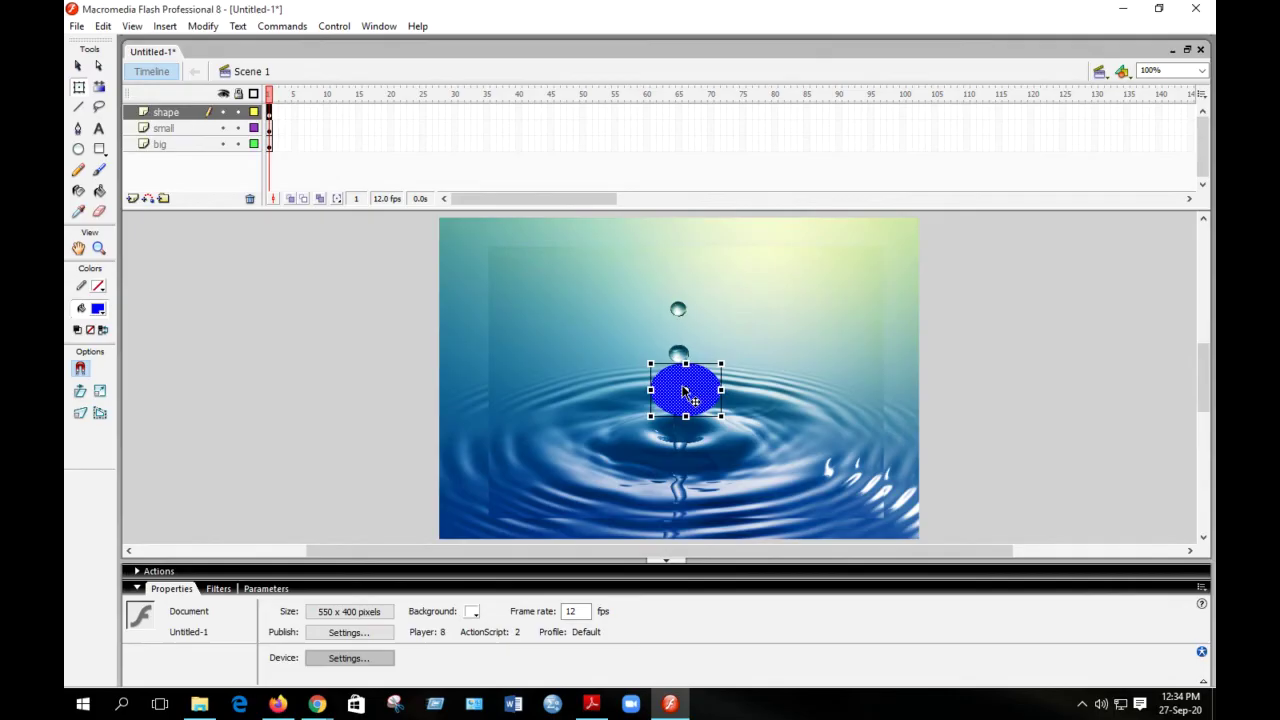
pyautogui.click(272, 116)
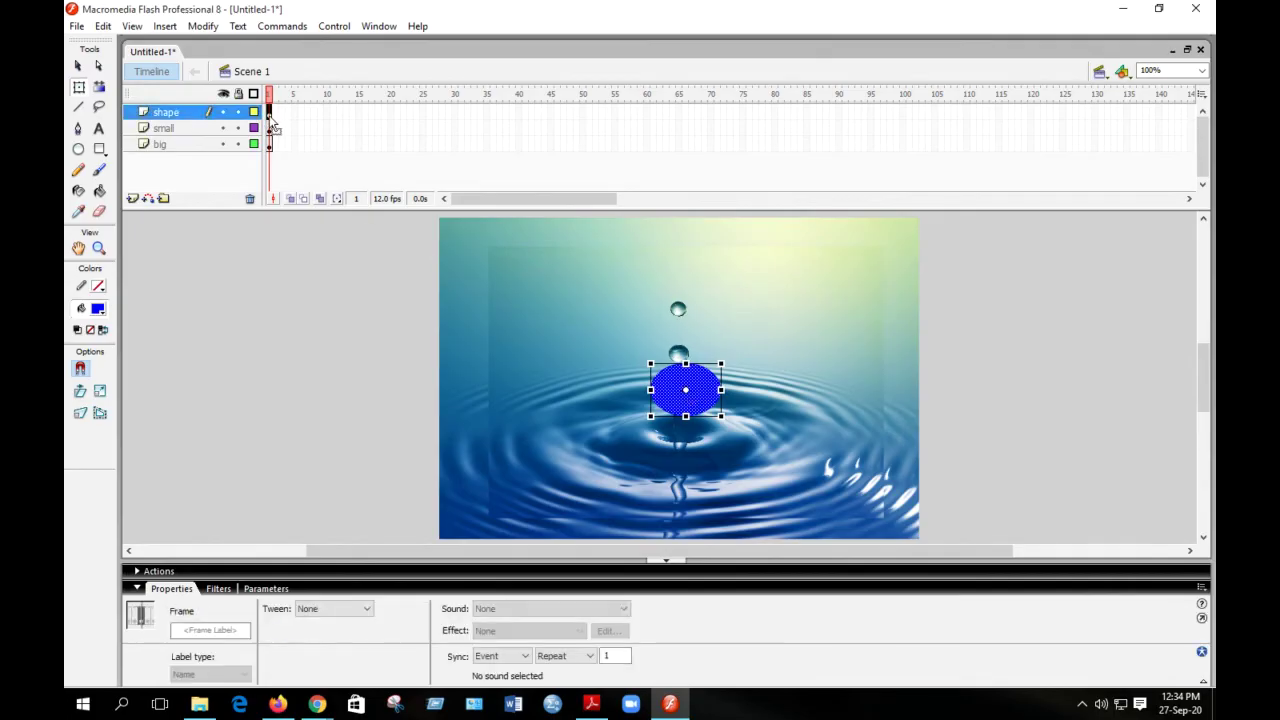
# - Add a keyframe at frame 40 of the shape layer and enlarge the oval to about 512 by 388
pyautogui.click(525, 114)
pyautogui.rightClick(525, 113)
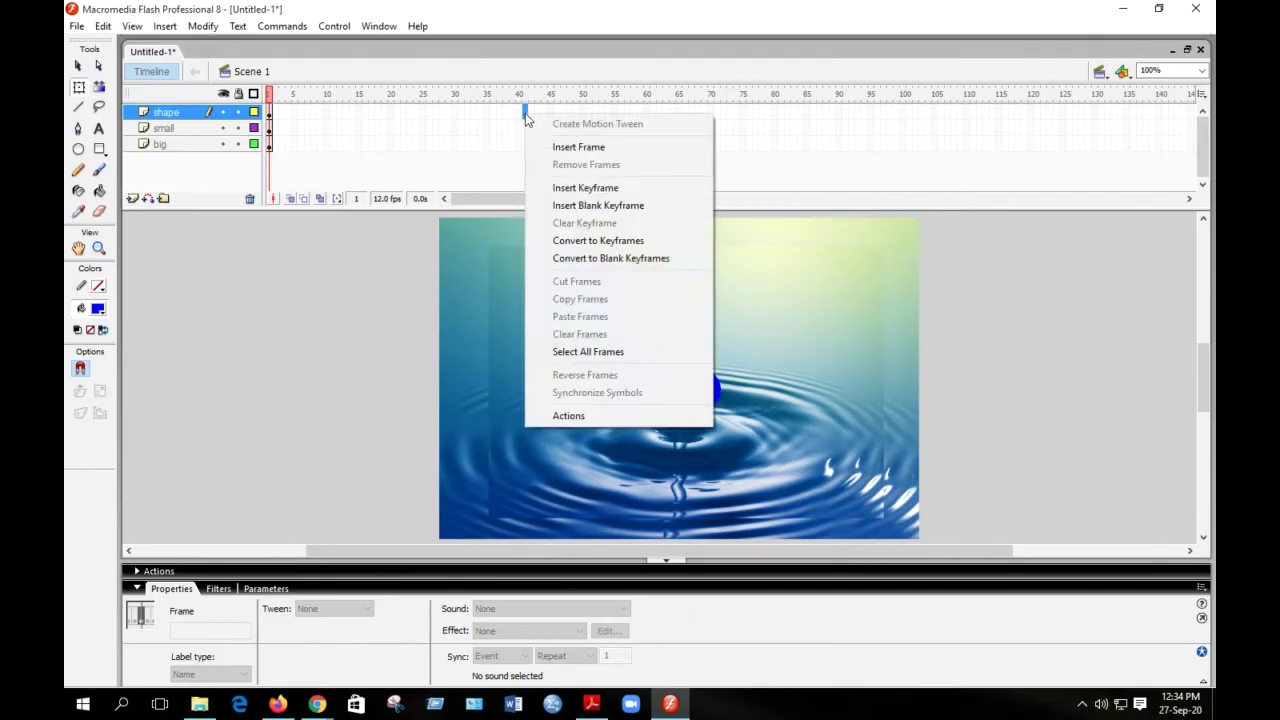
pyautogui.click(574, 187)
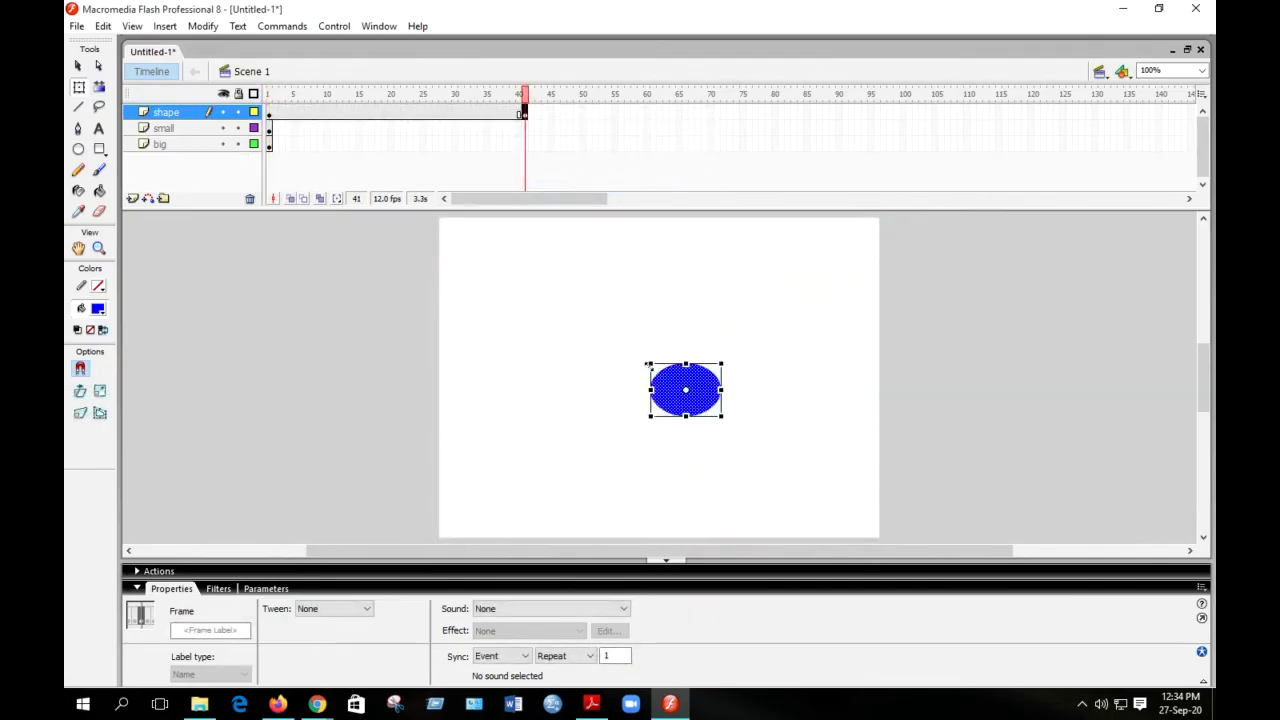
pyautogui.moveTo(646, 360); pyautogui.dragTo(463, 221)
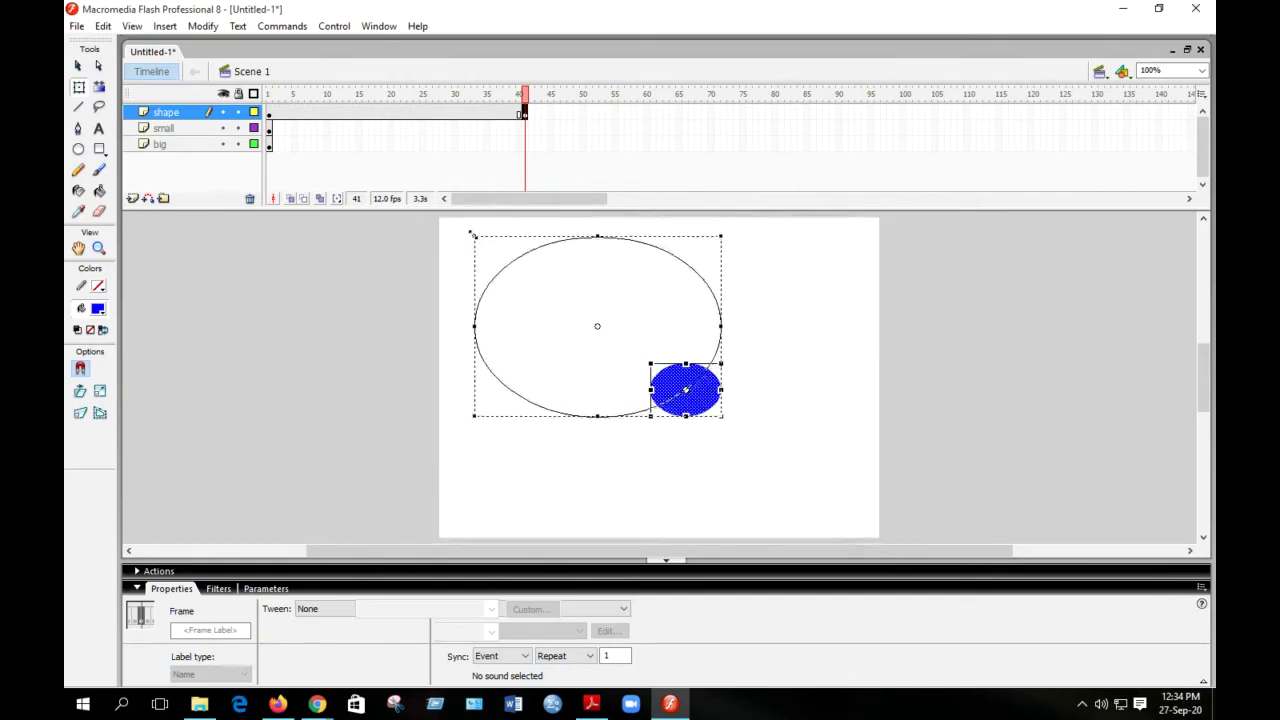
pyautogui.moveTo(721, 415); pyautogui.dragTo(874, 533)
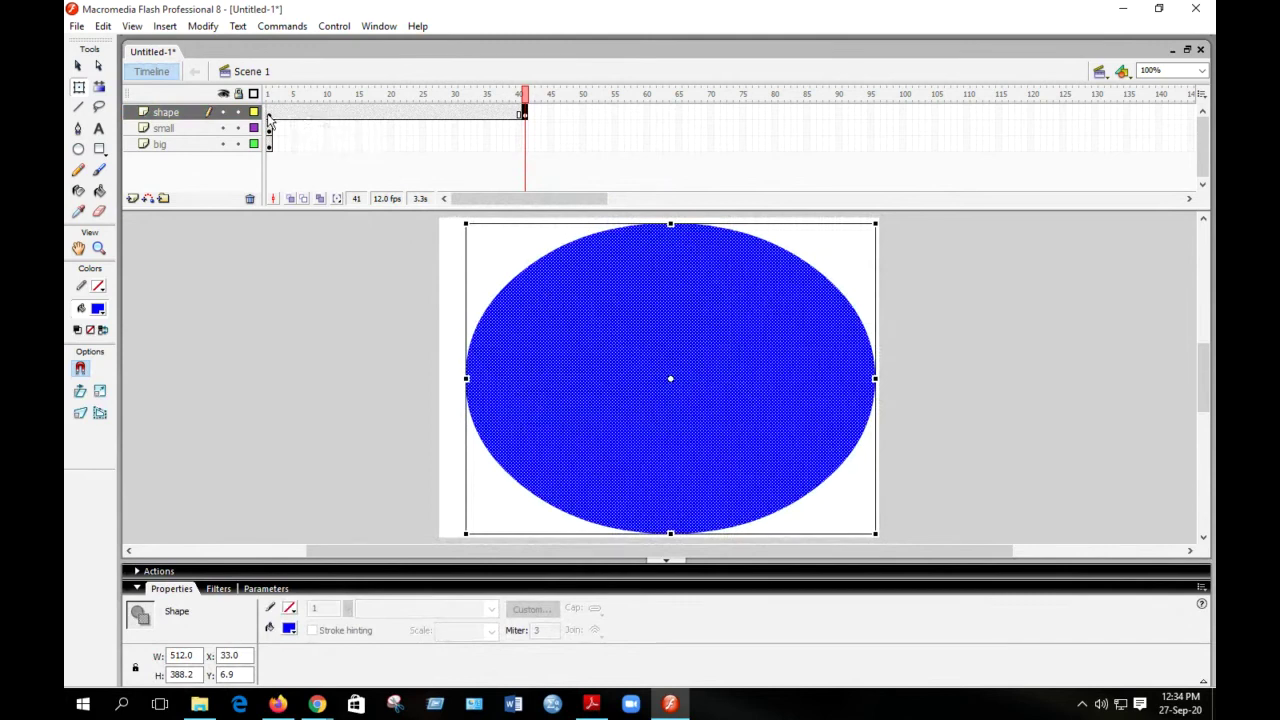
# - Apply a Shape tween between the small and enlarged oval keyframes
pyautogui.click(268, 114)
pyautogui.click(522, 114)
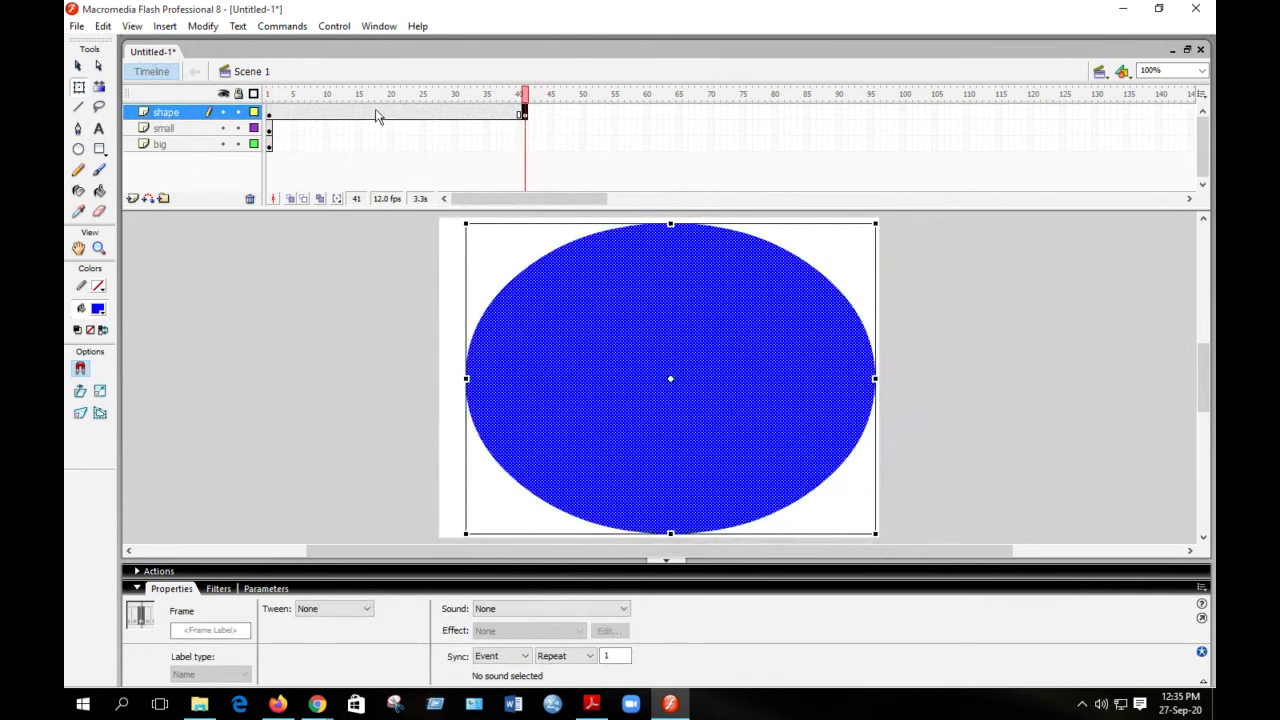
pyautogui.click(378, 114)
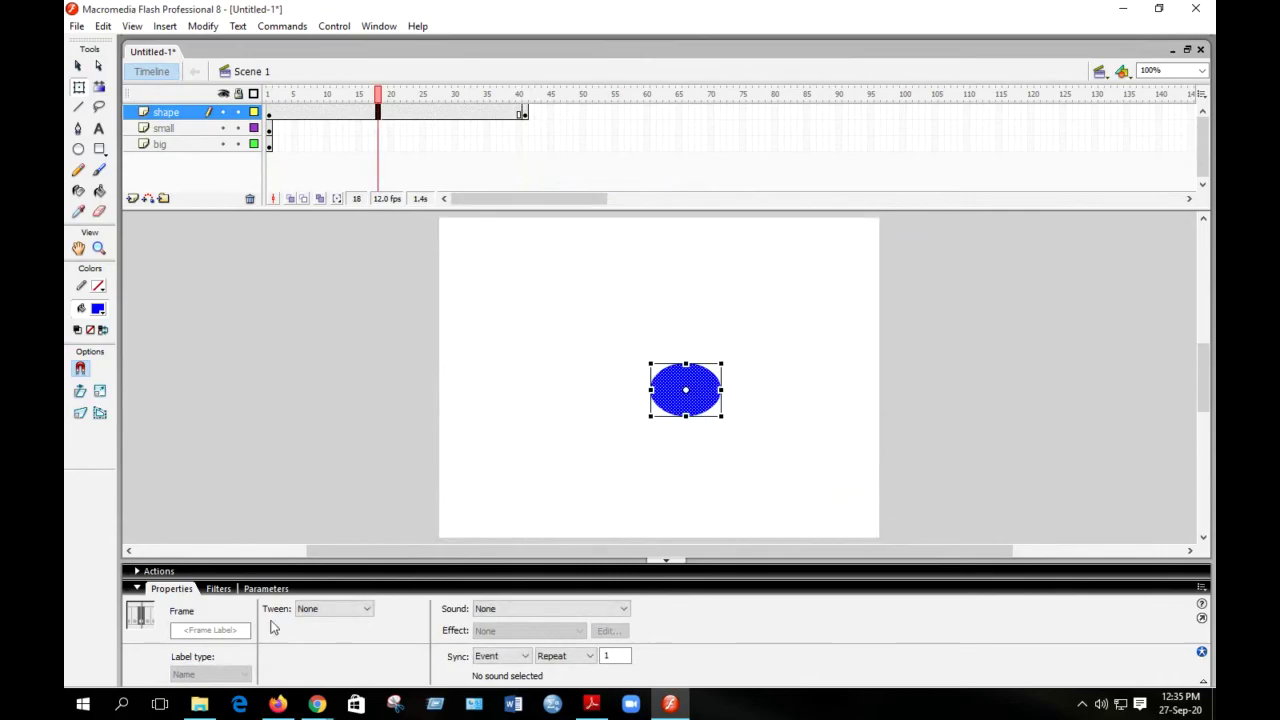
pyautogui.click(337, 612)
pyautogui.click(313, 645)
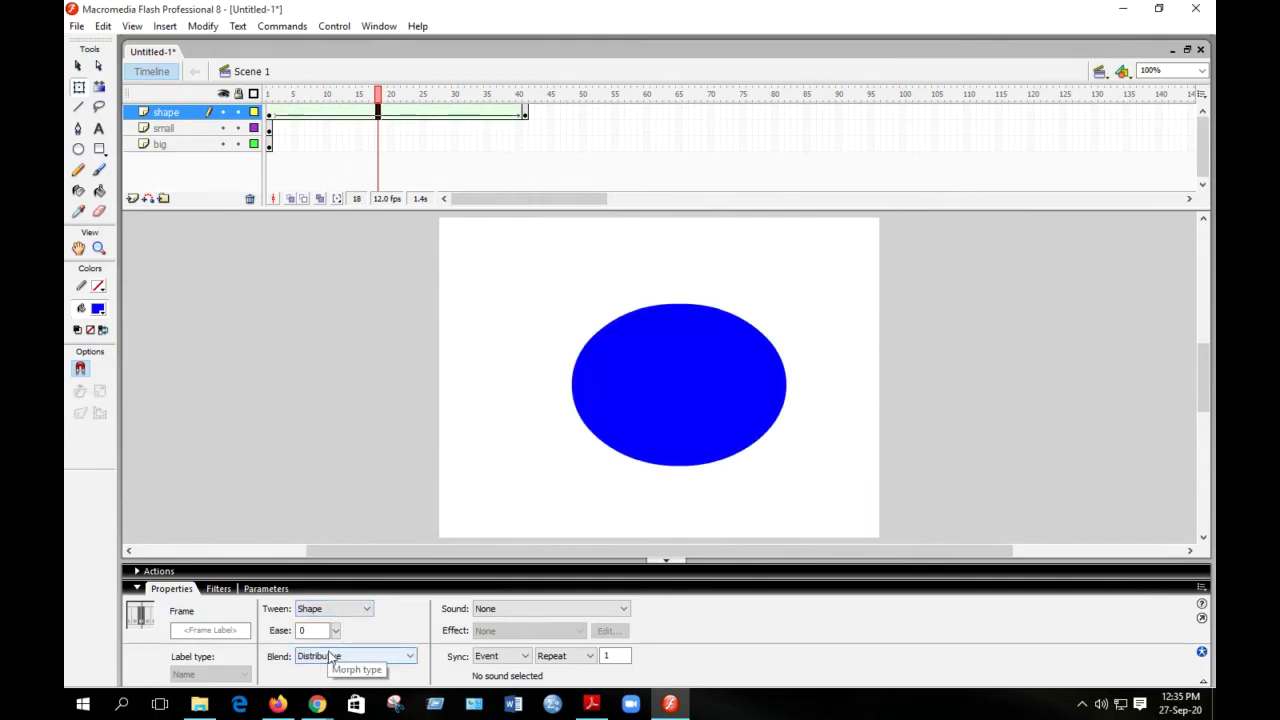
pyautogui.click(168, 131)
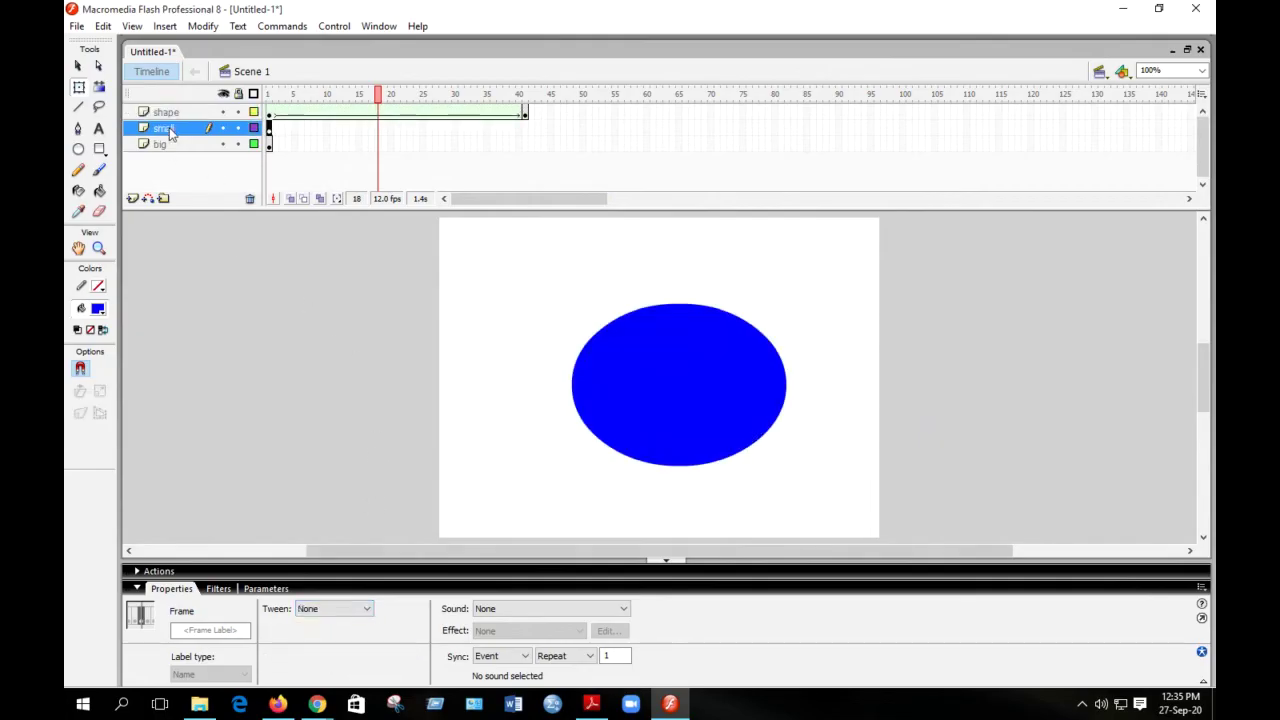
# - Insert keyframes at frame 41 on both the small and big layers
pyautogui.click(524, 130)
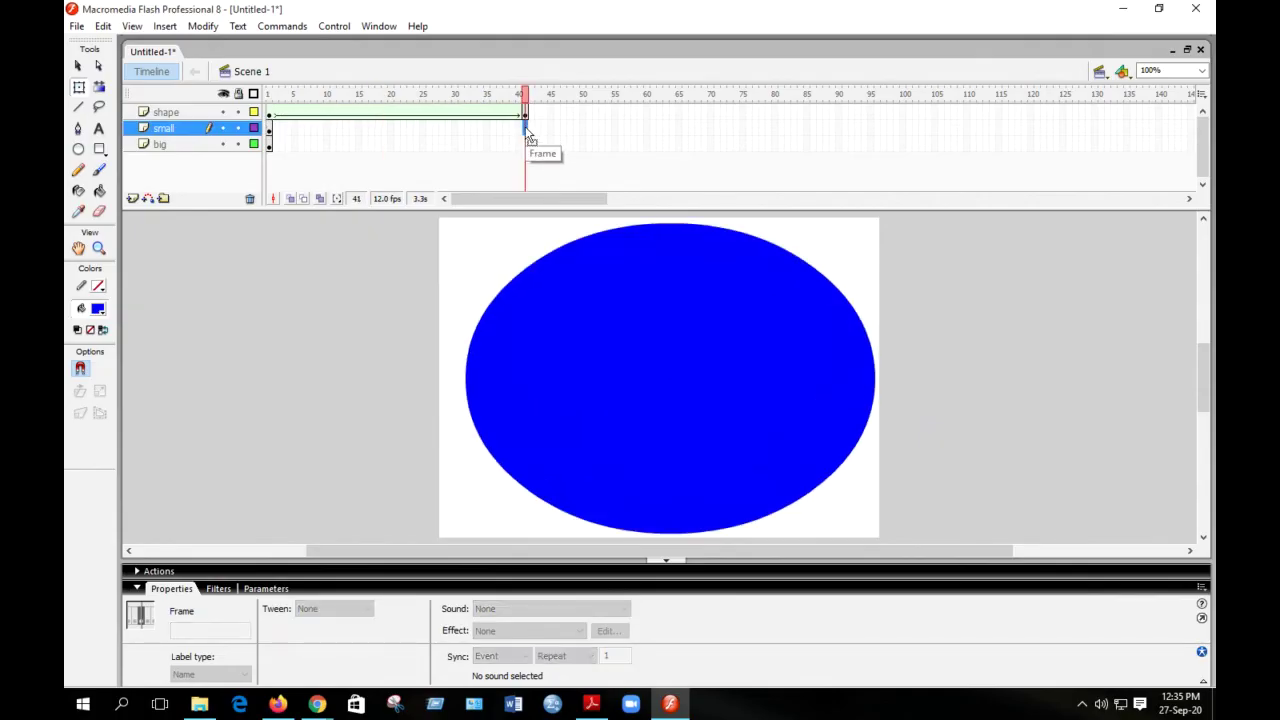
pyautogui.rightClick(530, 137)
pyautogui.click(577, 201)
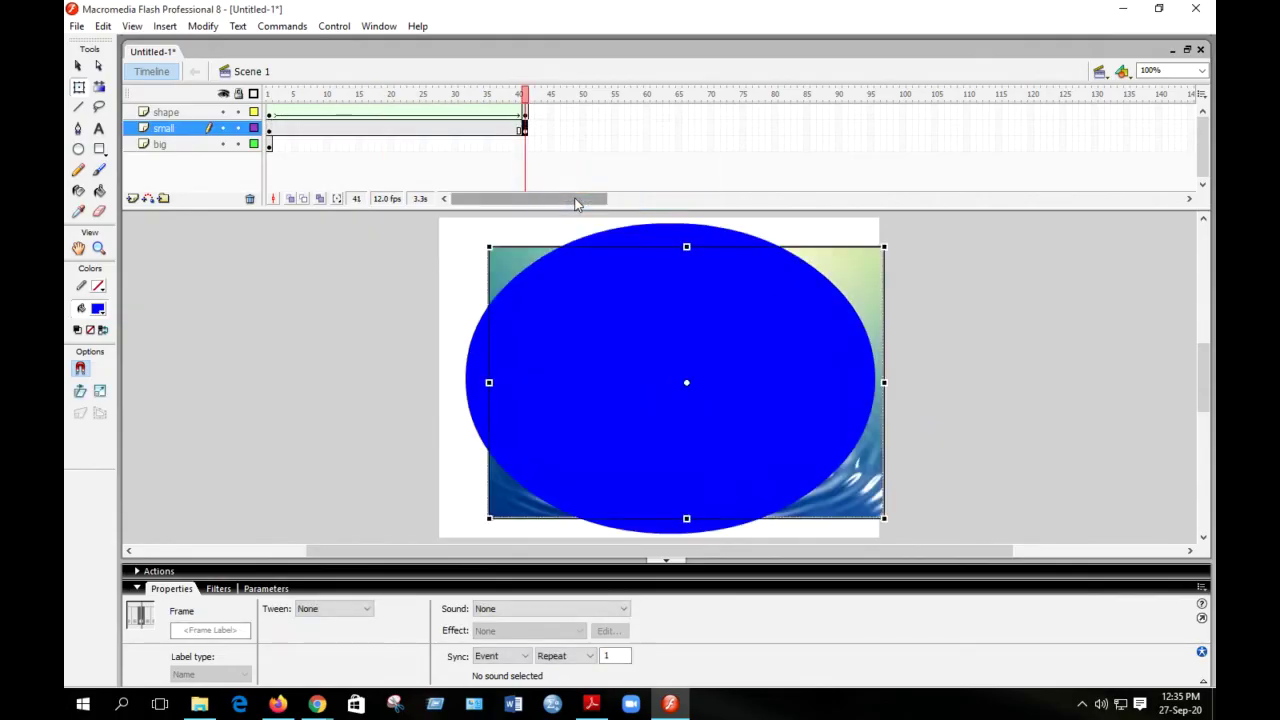
pyautogui.click(269, 145)
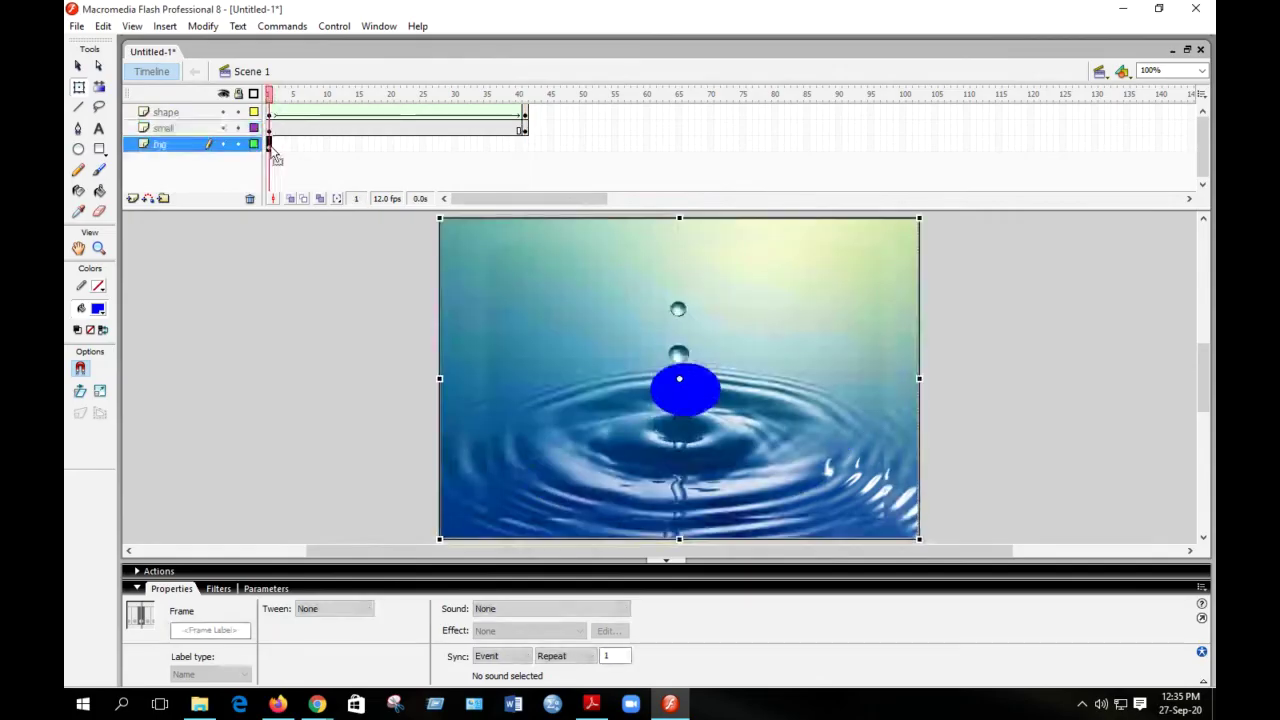
pyautogui.click(528, 150)
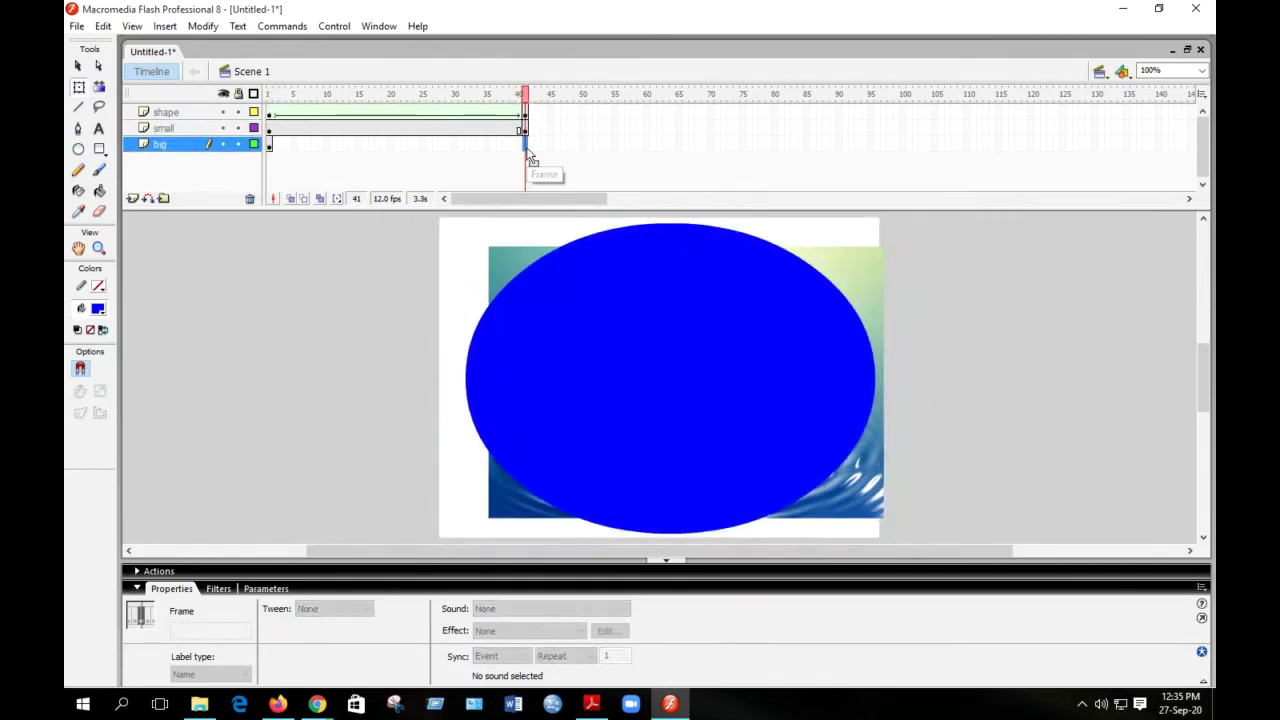
pyautogui.rightClick(528, 152)
pyautogui.click(586, 224)
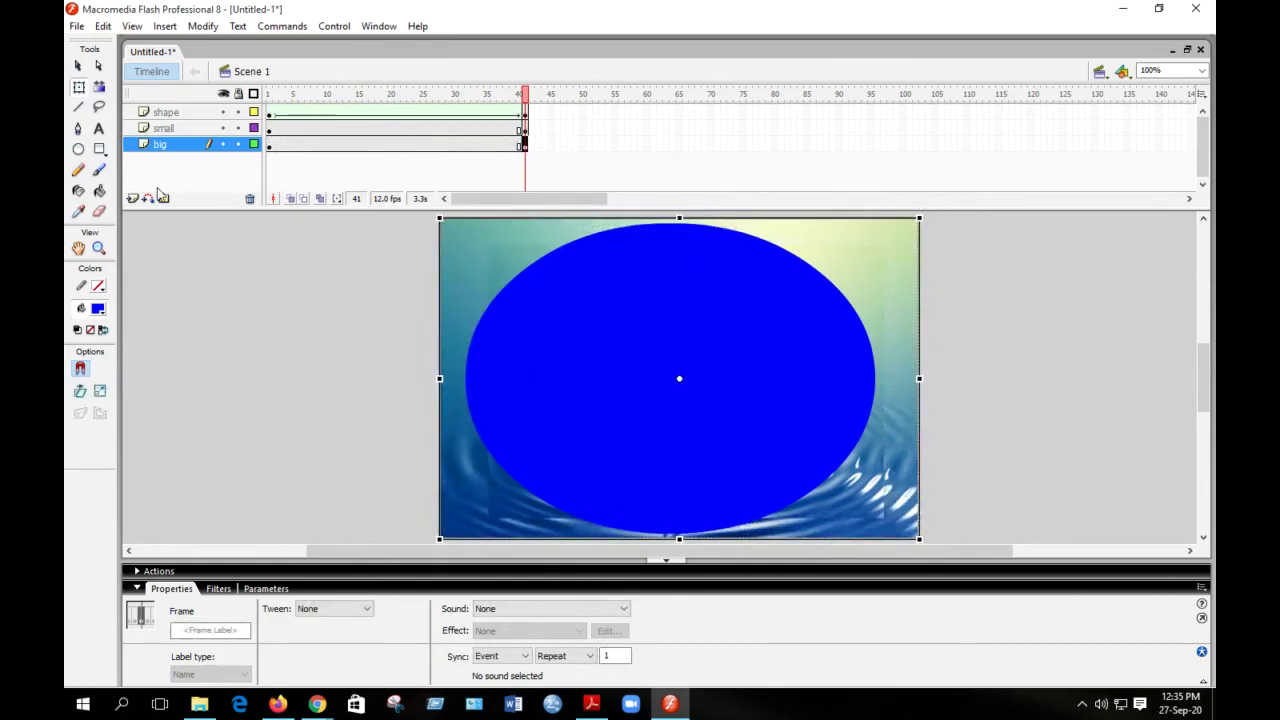
# - Scrub through mid-animation frames to check the growing oval
pyautogui.click(382, 130)
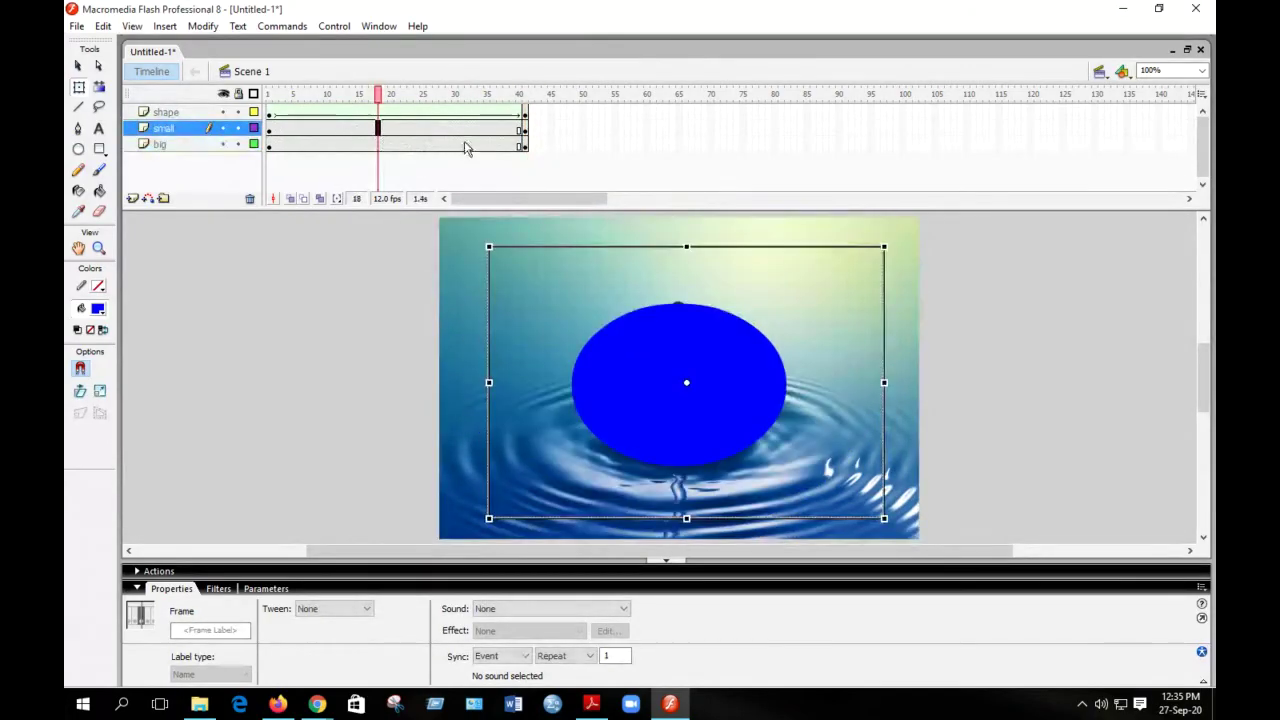
pyautogui.click(475, 131)
pyautogui.click(378, 113)
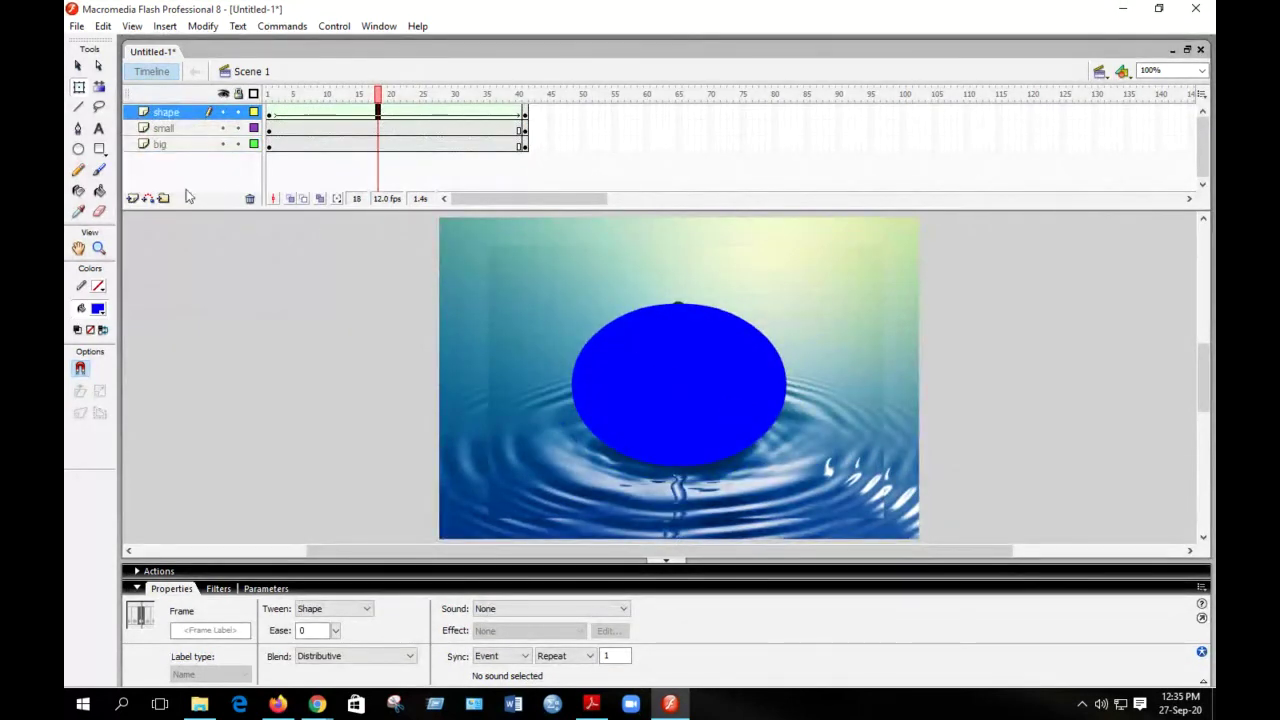
# - Set the shape layer as a Mask from its layer context menu
pyautogui.click(168, 116)
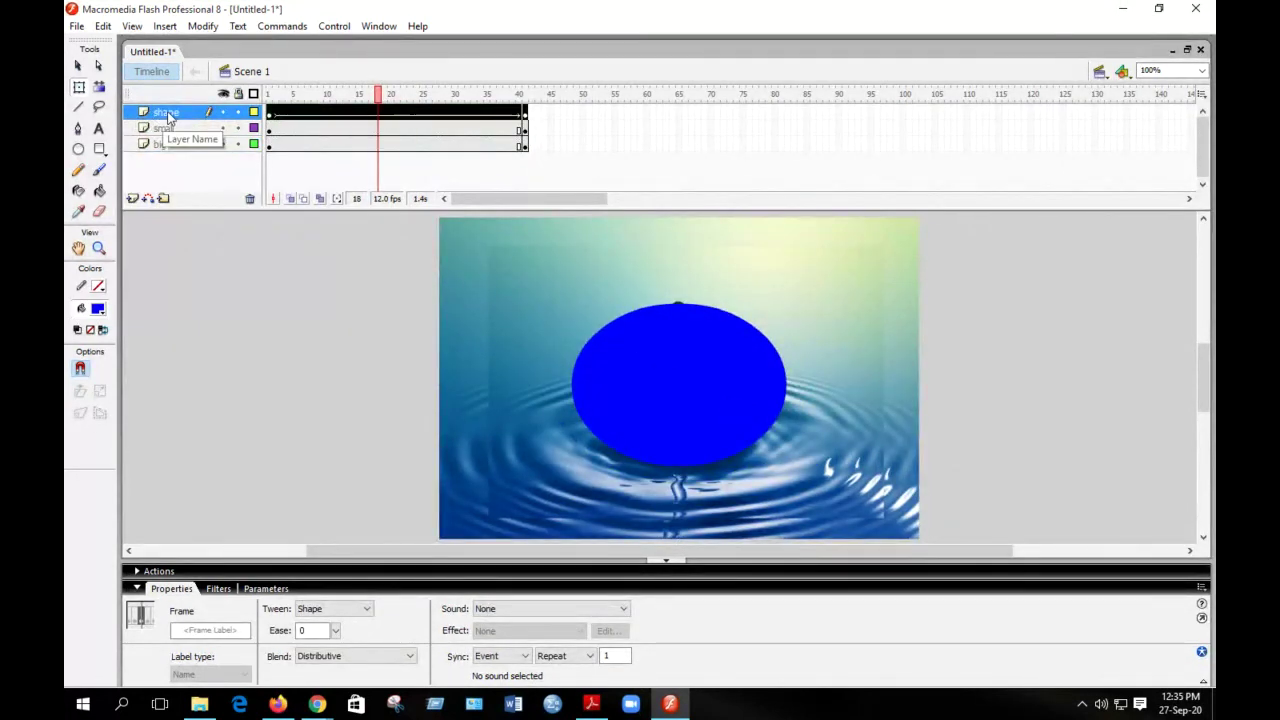
pyautogui.rightClick(168, 116)
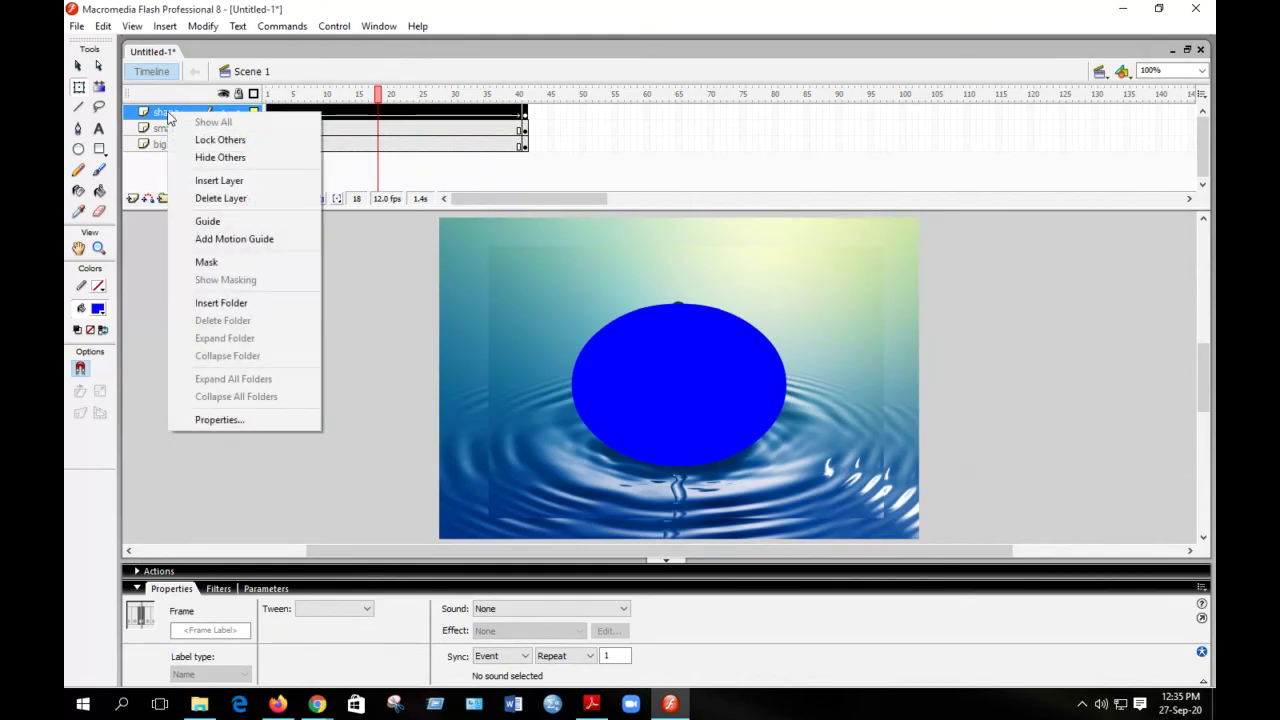
pyautogui.click(207, 263)
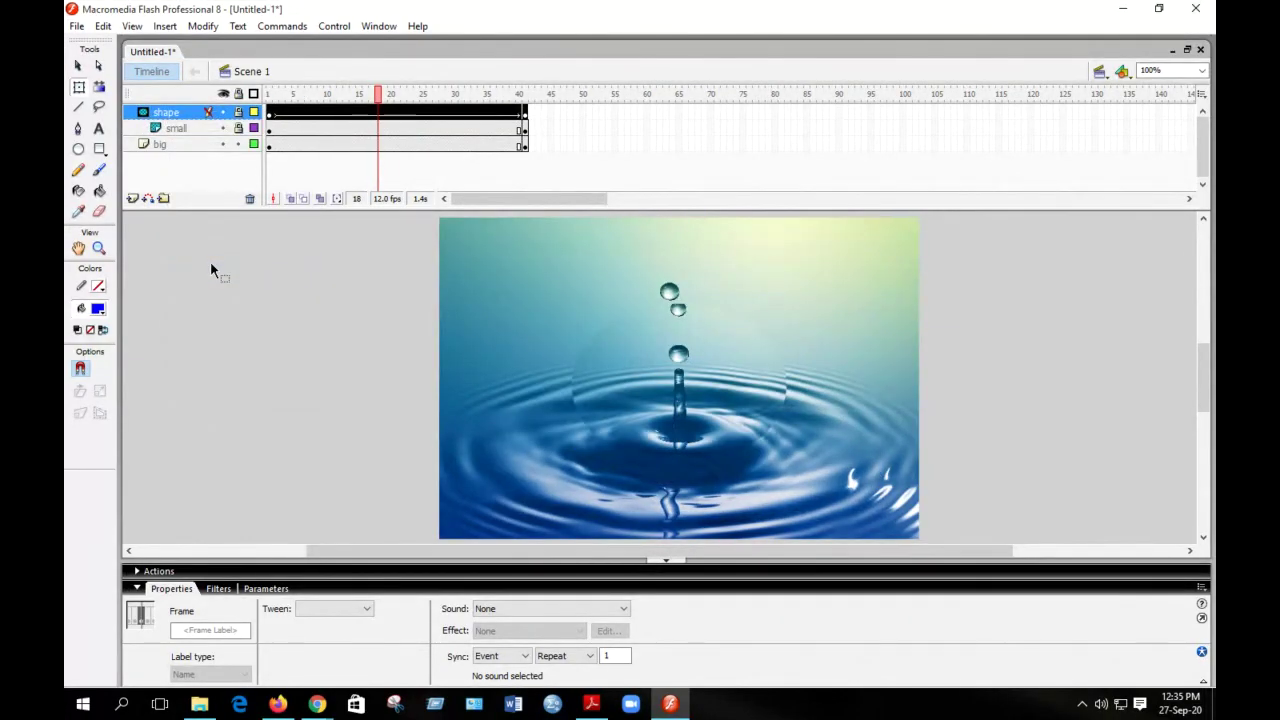
# - Test the movie as a SWF and maximize the player
pyautogui.click(334, 26)
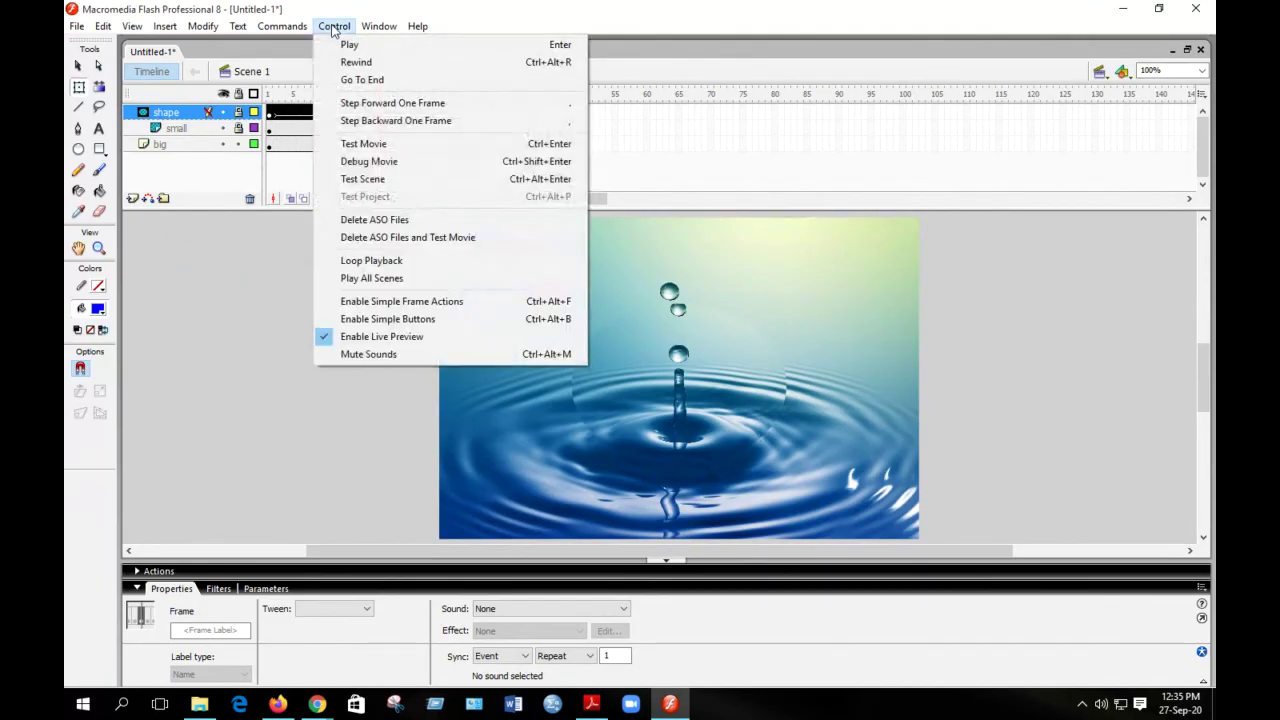
pyautogui.click(363, 144)
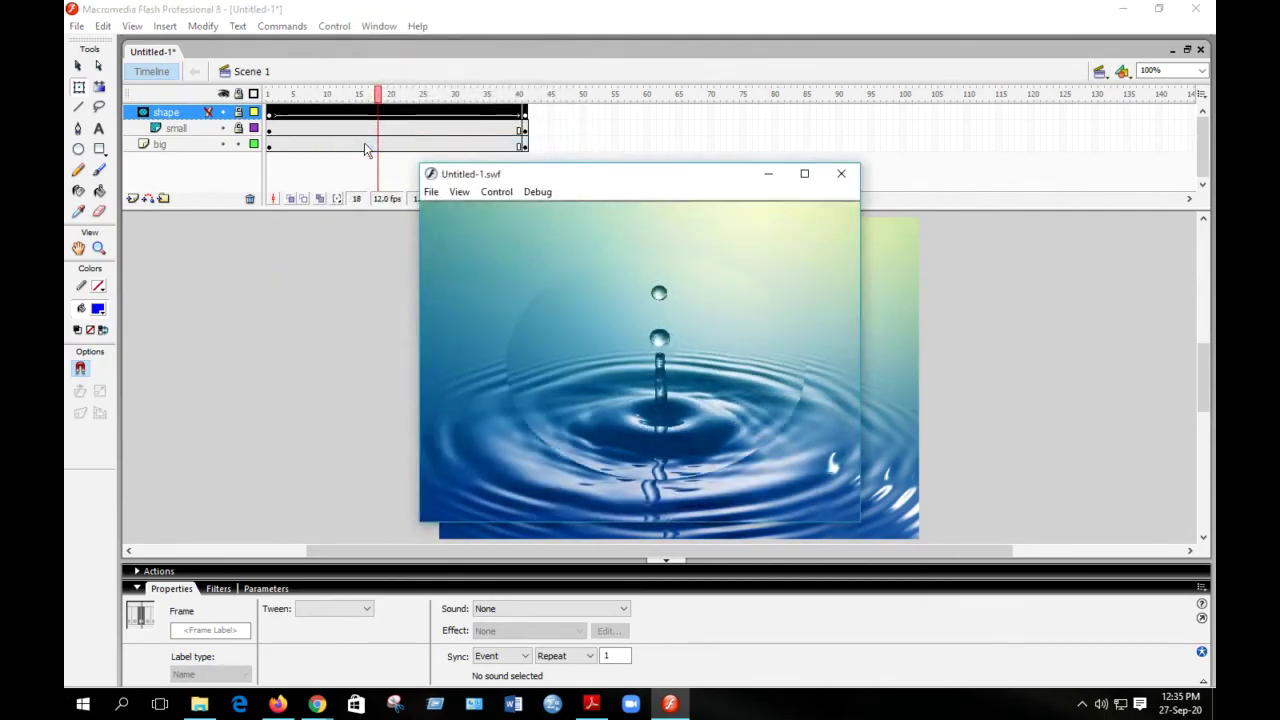
pyautogui.click(806, 175)
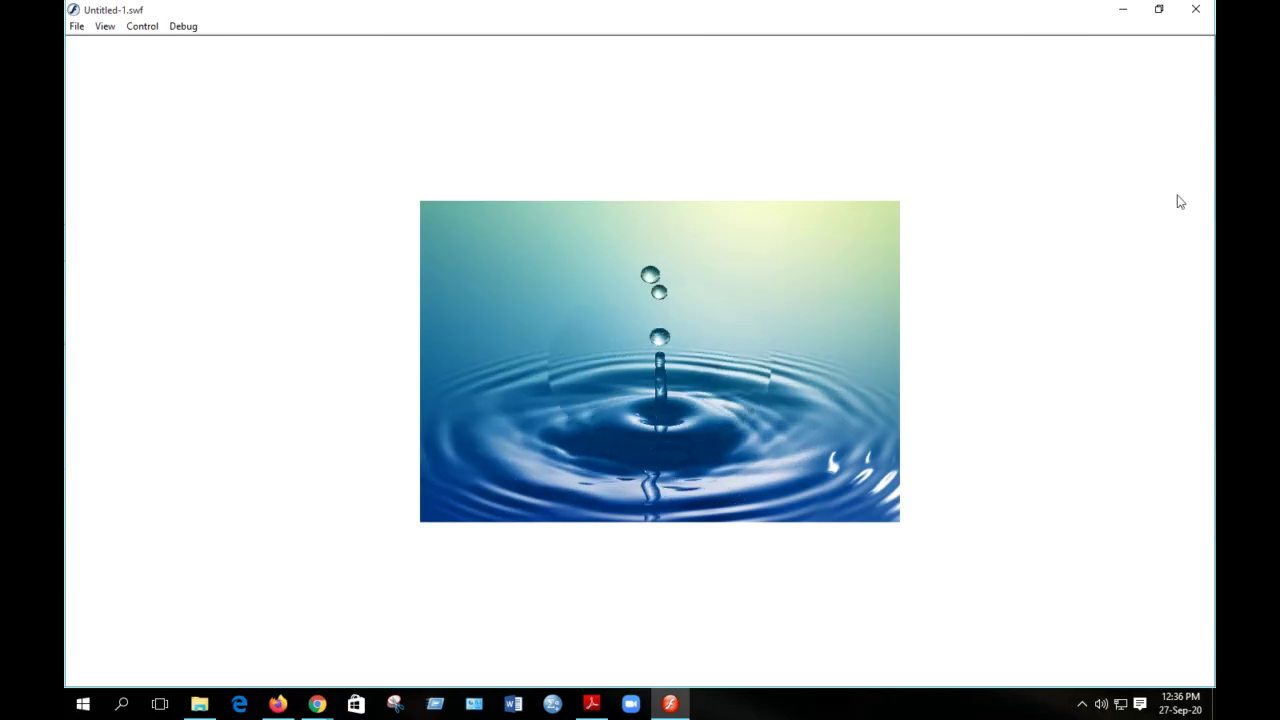
# - Close the SWF preview and quit Flash without saving changes
pyautogui.click(1198, 10)
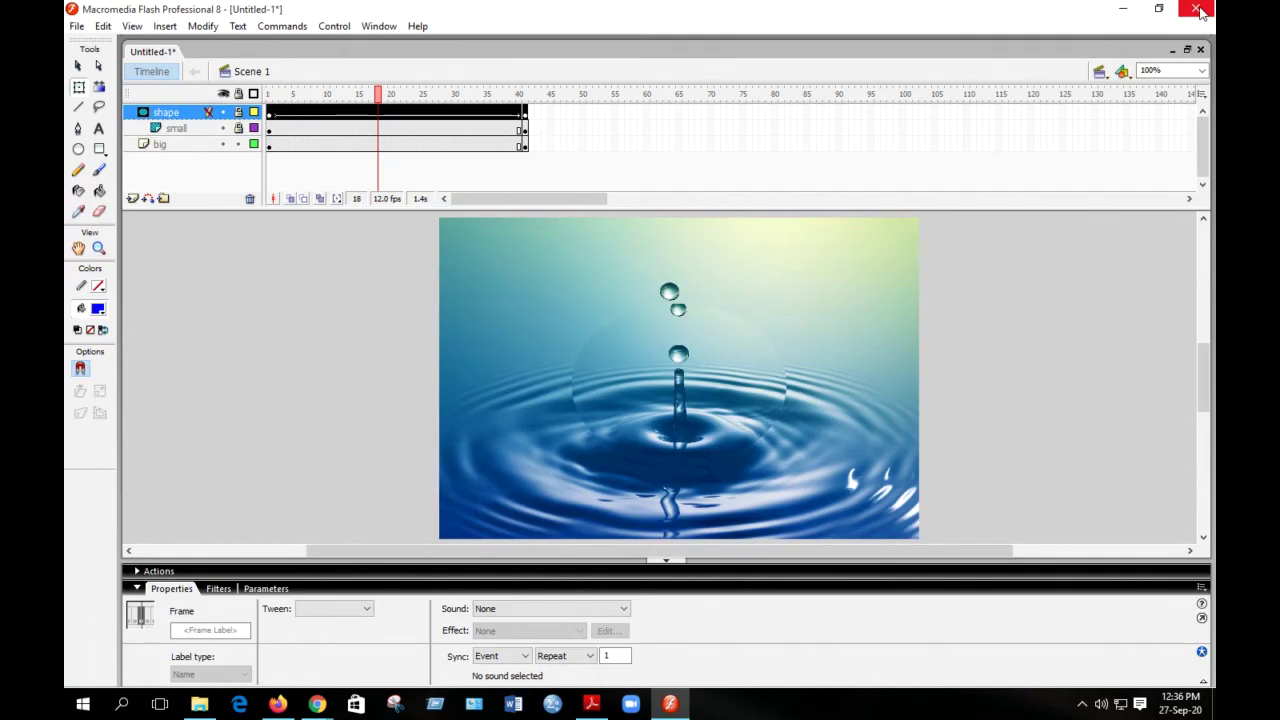
pyautogui.click(1198, 10)
pyautogui.click(652, 384)
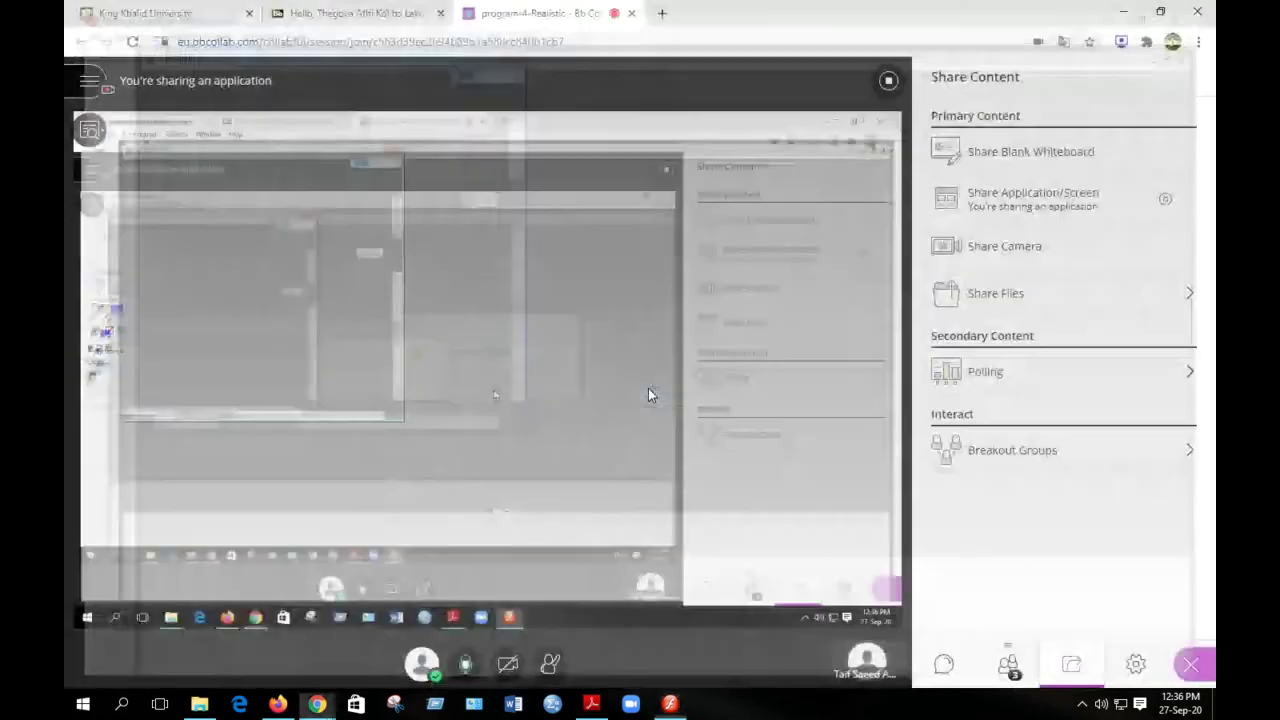